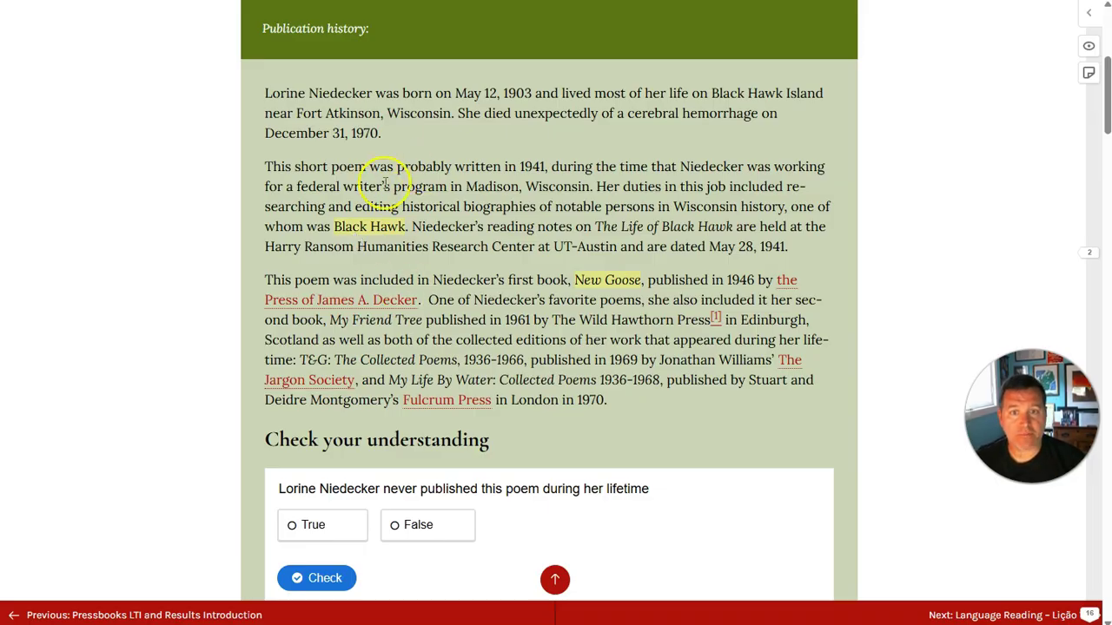
# Step: Read the annotations on Black Hawk and New Goose, and expand the reply to the Black Hawk note
pyautogui.click(370, 228)
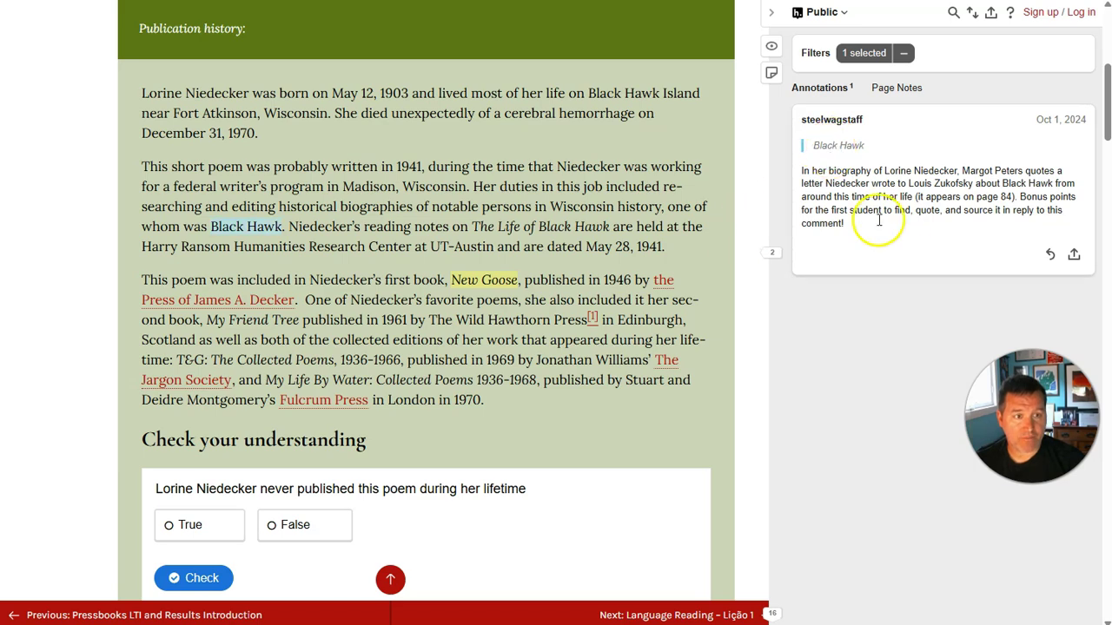
pyautogui.click(497, 285)
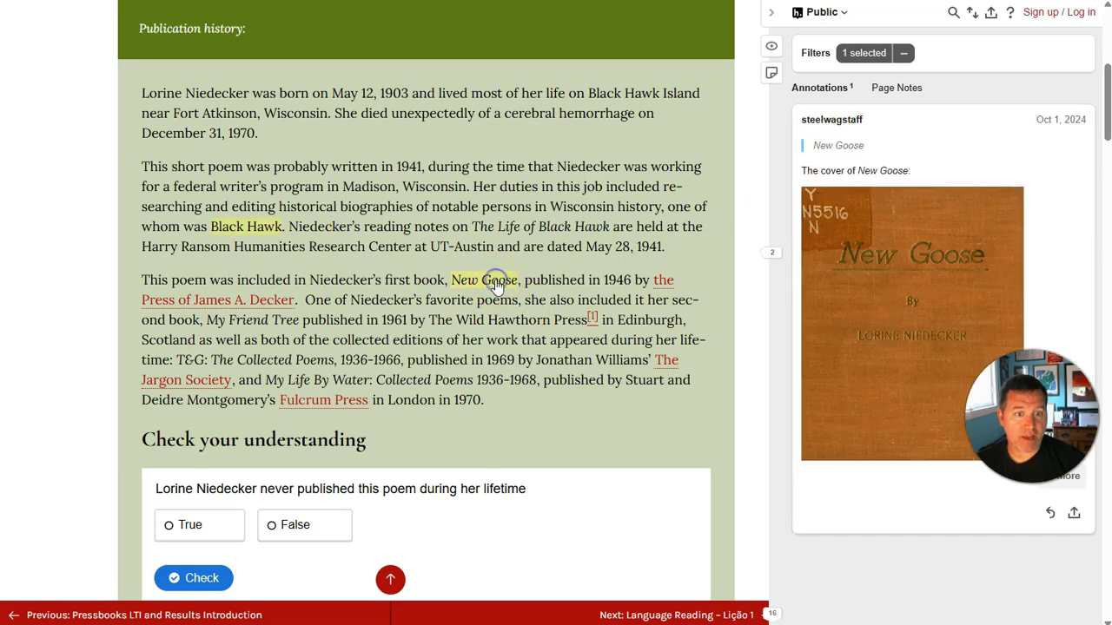
pyautogui.scroll(-6, 504, 360)
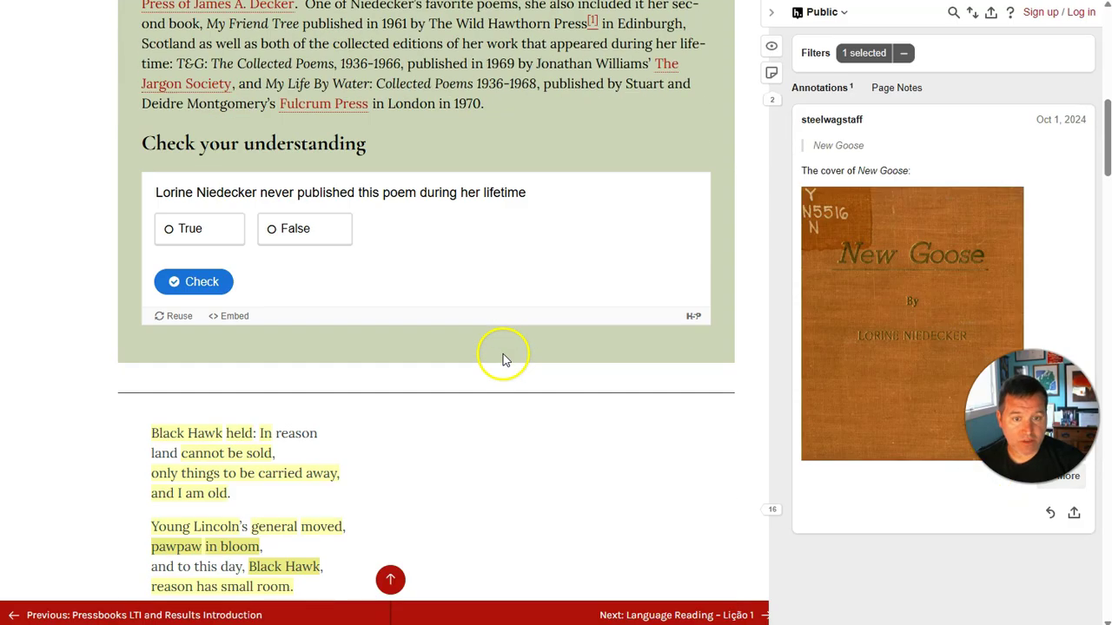
pyautogui.click(172, 217)
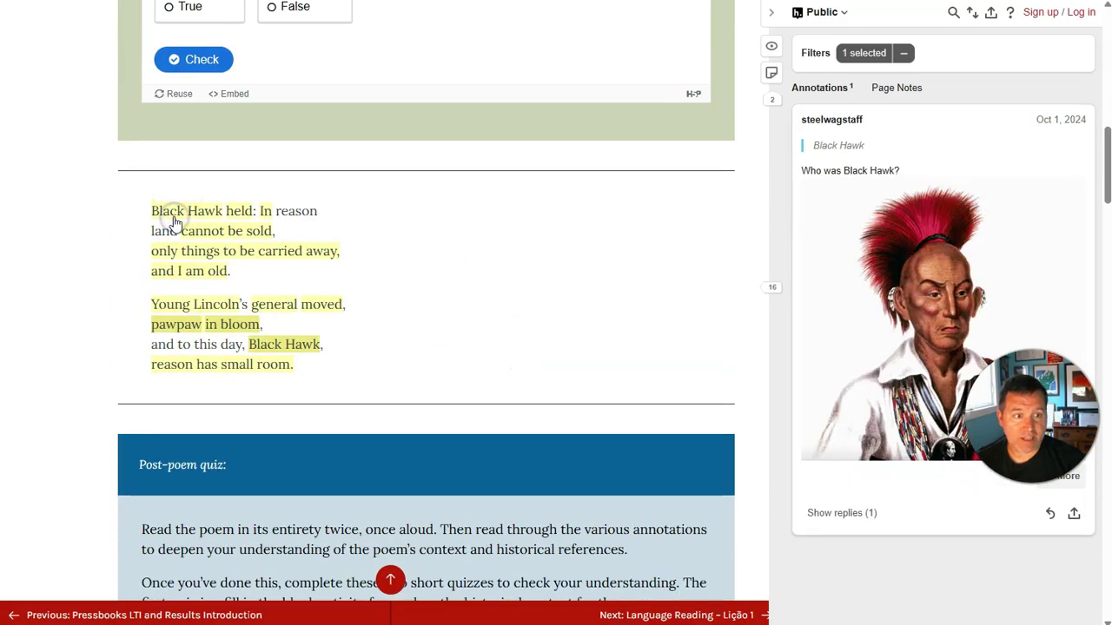
pyautogui.click(835, 513)
# Step: Read the annotations on 'held', 'cannot be sold', 'only things to be carried away', 'and I am old' and 'Young Lincoln'
pyautogui.click(248, 217)
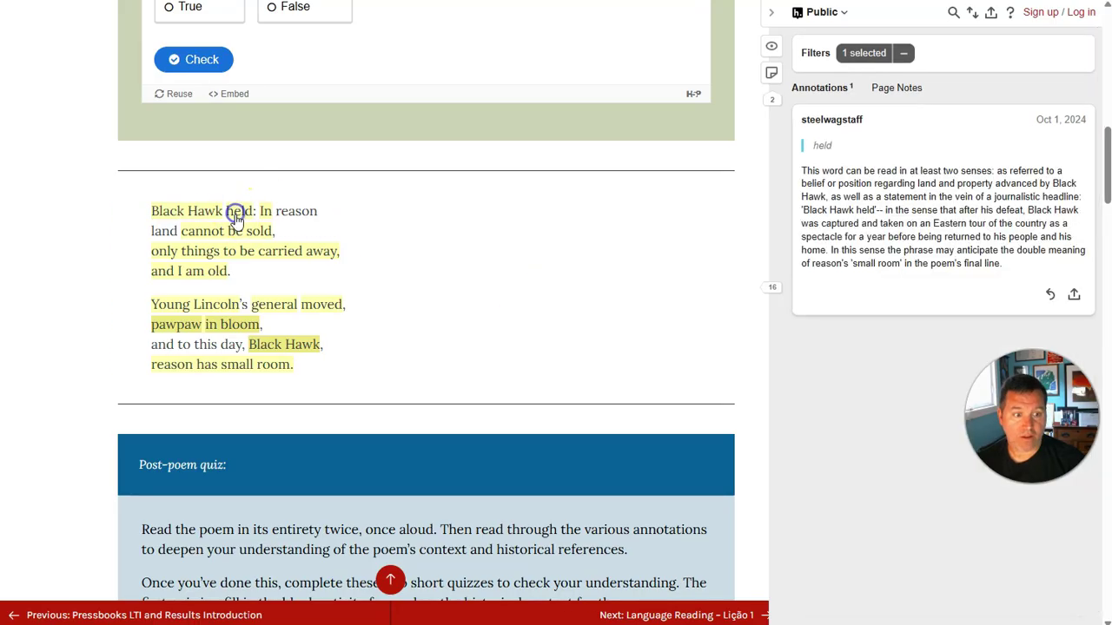
pyautogui.click(229, 233)
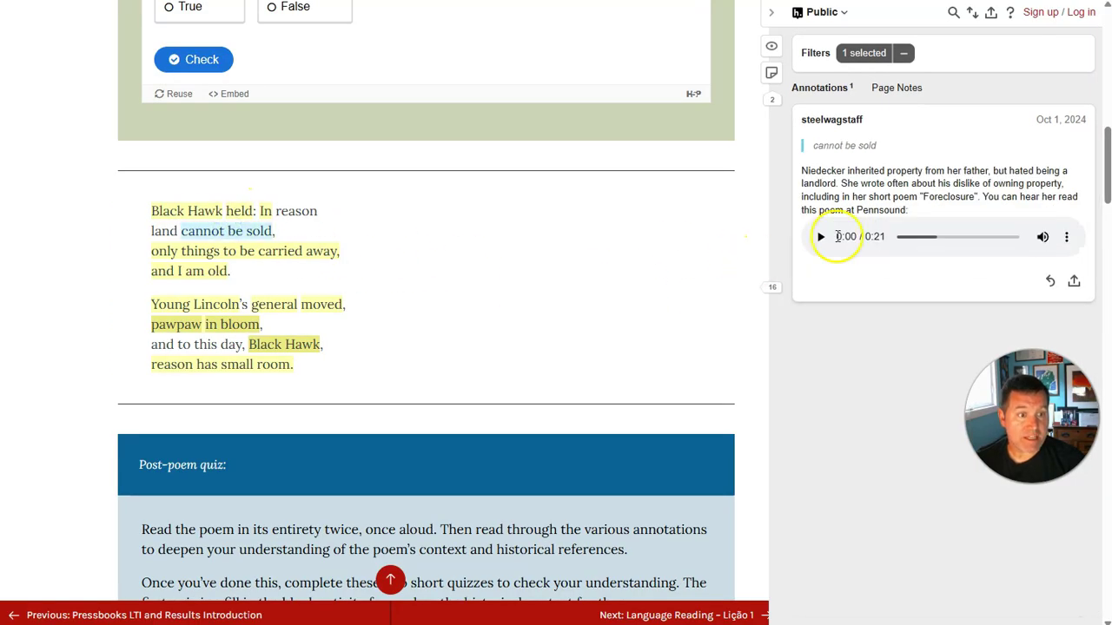
pyautogui.click(193, 254)
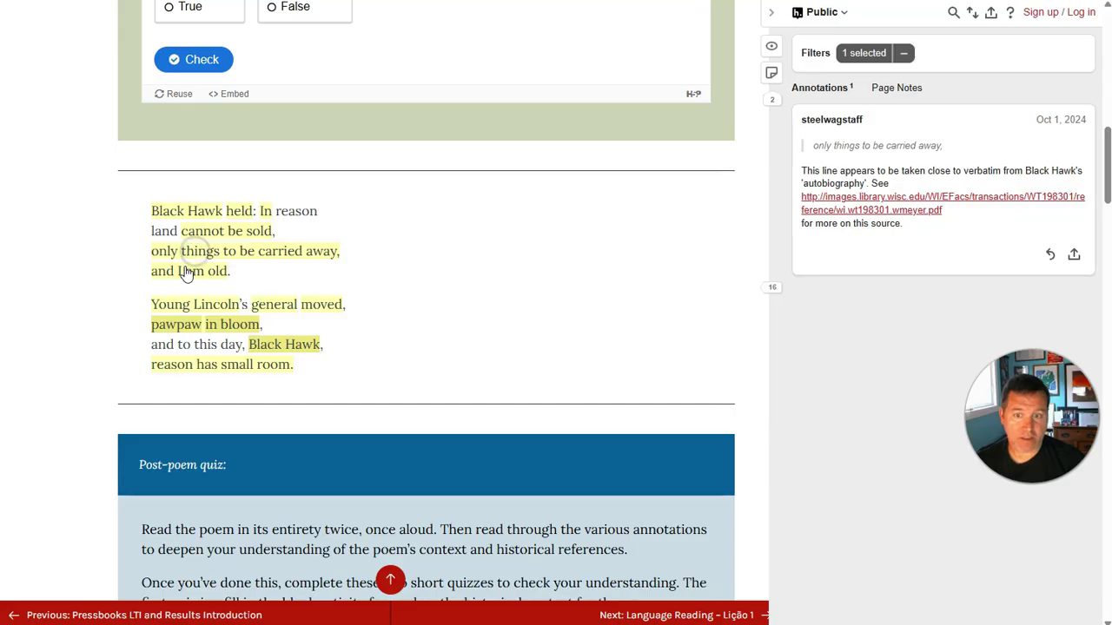
pyautogui.click(191, 270)
pyautogui.click(191, 305)
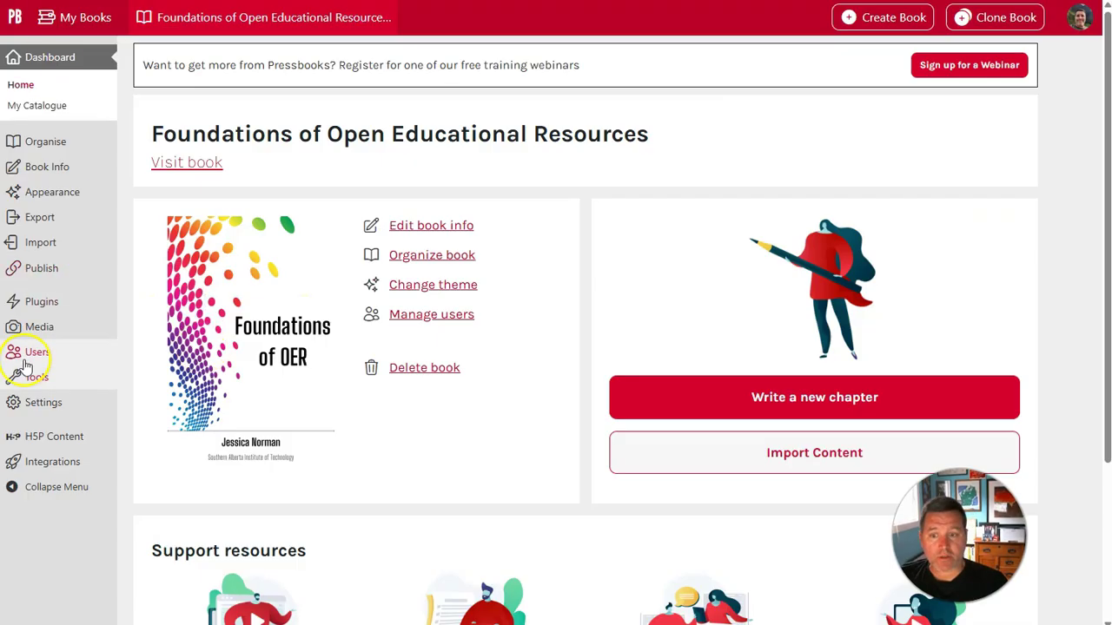
# Step: In the book's Hypothesis settings, allow annotation on parts, chapters, front matter and back matter, and save
pyautogui.moveTo(40, 391)
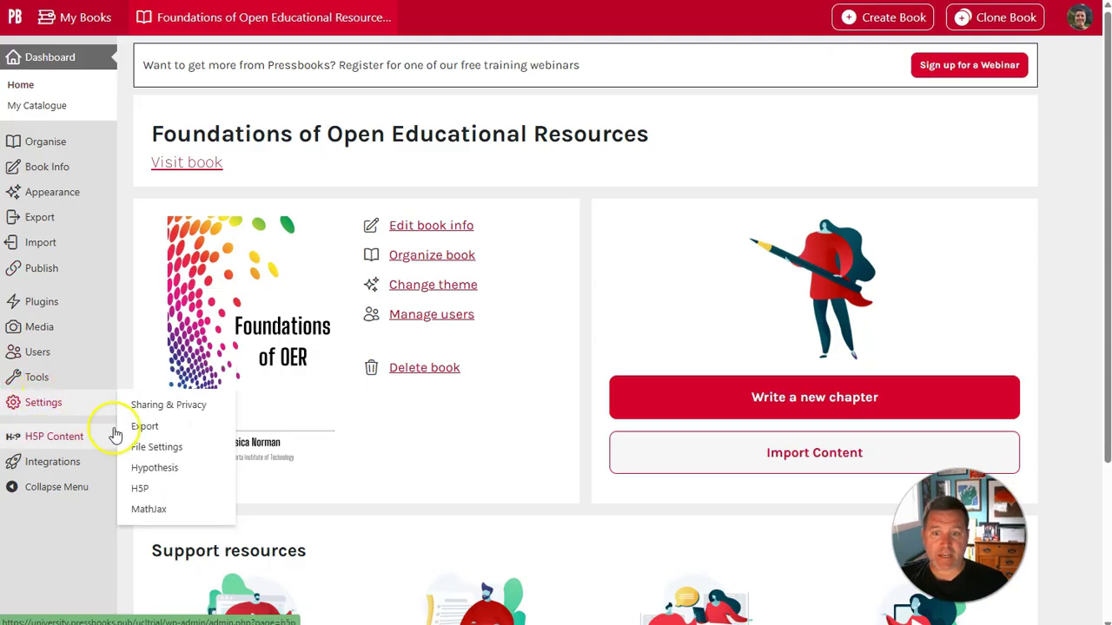
pyautogui.click(150, 469)
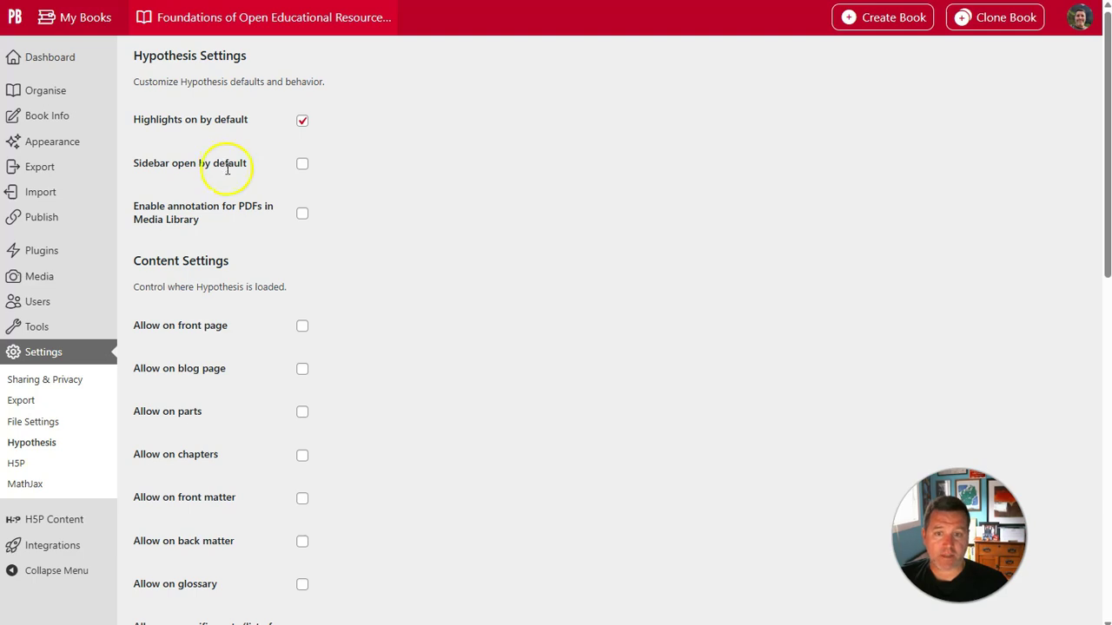
pyautogui.scroll(-2, 389, 288)
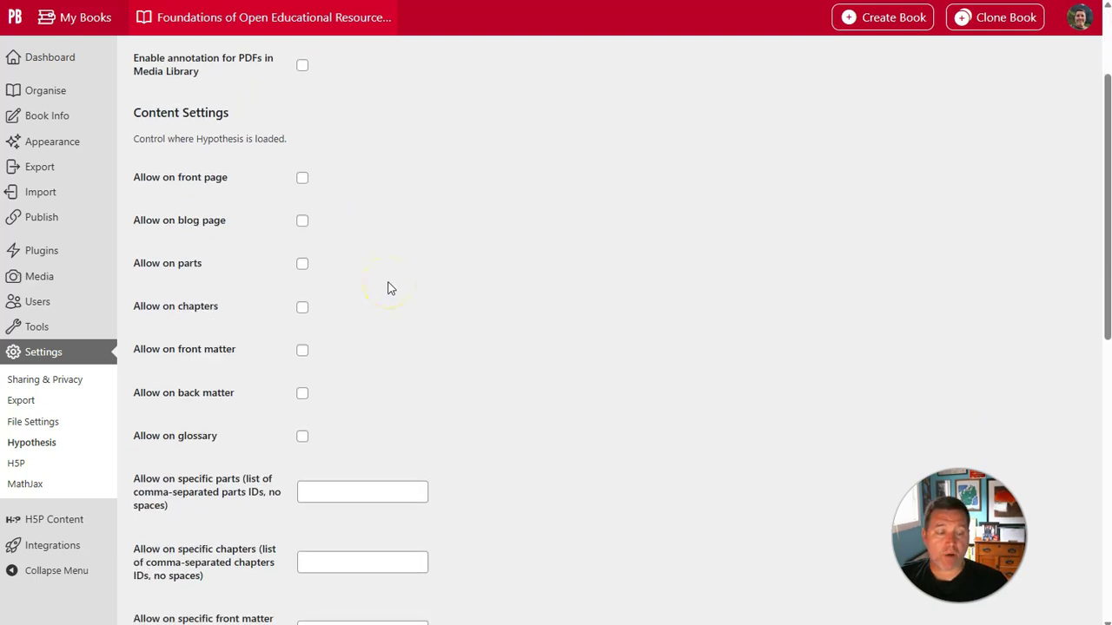
pyautogui.click(298, 270)
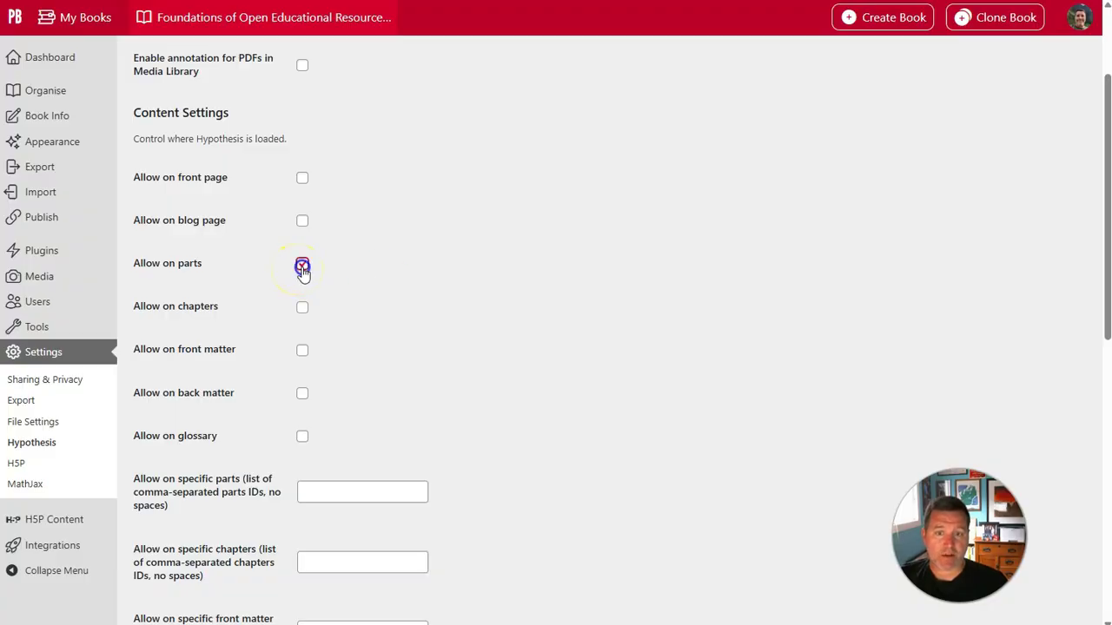
pyautogui.click(302, 311)
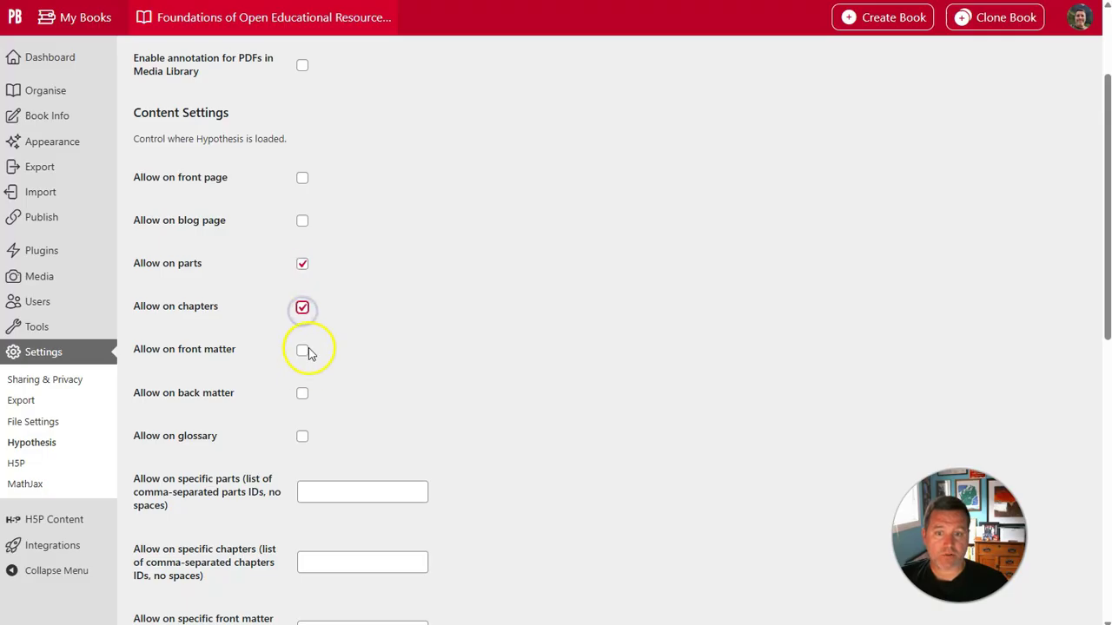
pyautogui.click(304, 352)
pyautogui.click(302, 395)
pyautogui.scroll(-3, 454, 373)
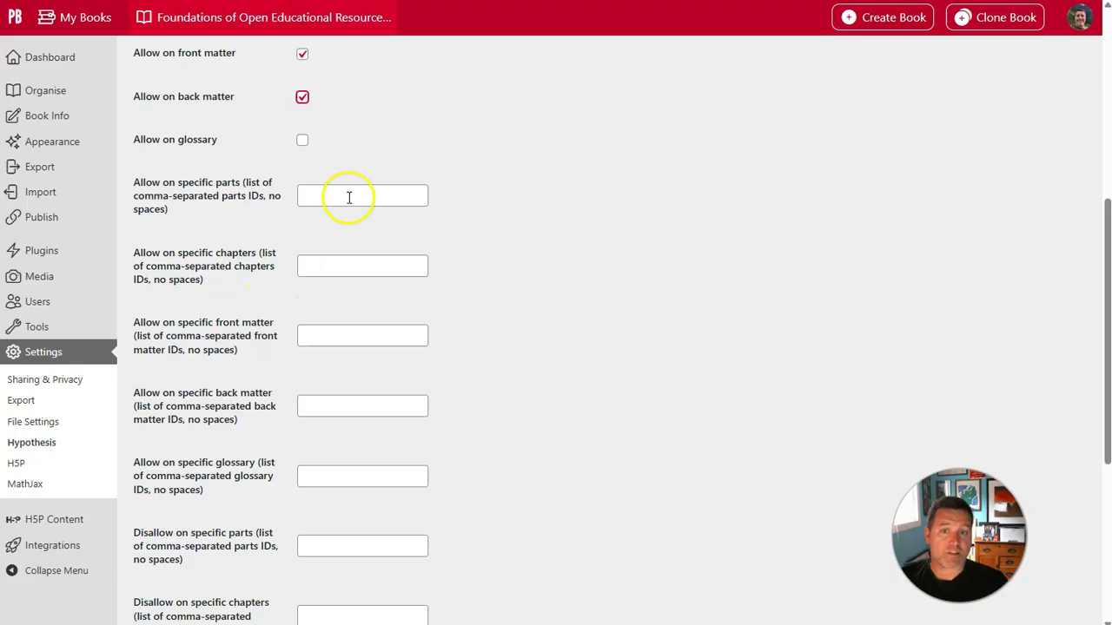
pyautogui.scroll(-3, 350, 202)
pyautogui.scroll(5, 350, 201)
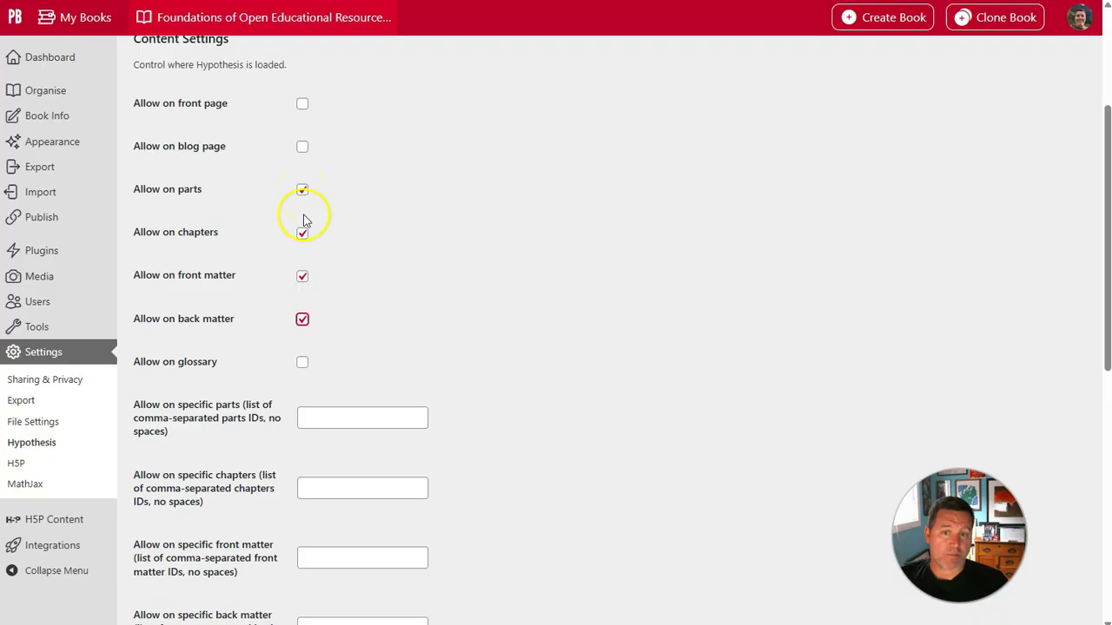
pyautogui.scroll(-6, 417, 304)
pyautogui.click(177, 555)
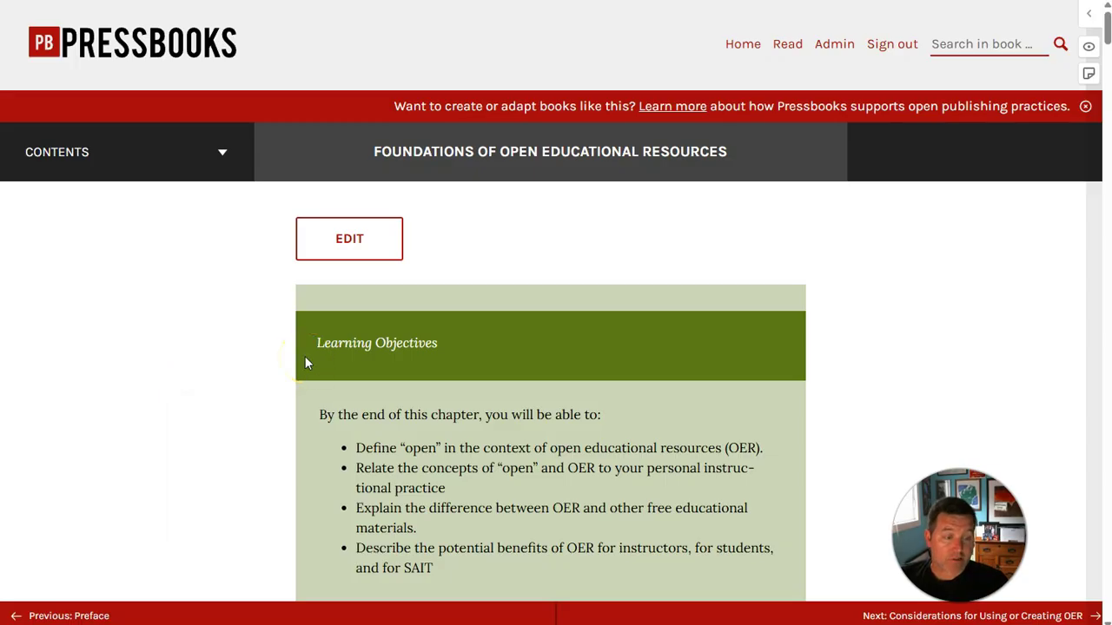
# Step: Annotate the opening words of the learning objectives, then choose to sign up when Hypothesis asks for a login
pyautogui.moveTo(318, 414); pyautogui.dragTo(478, 414)
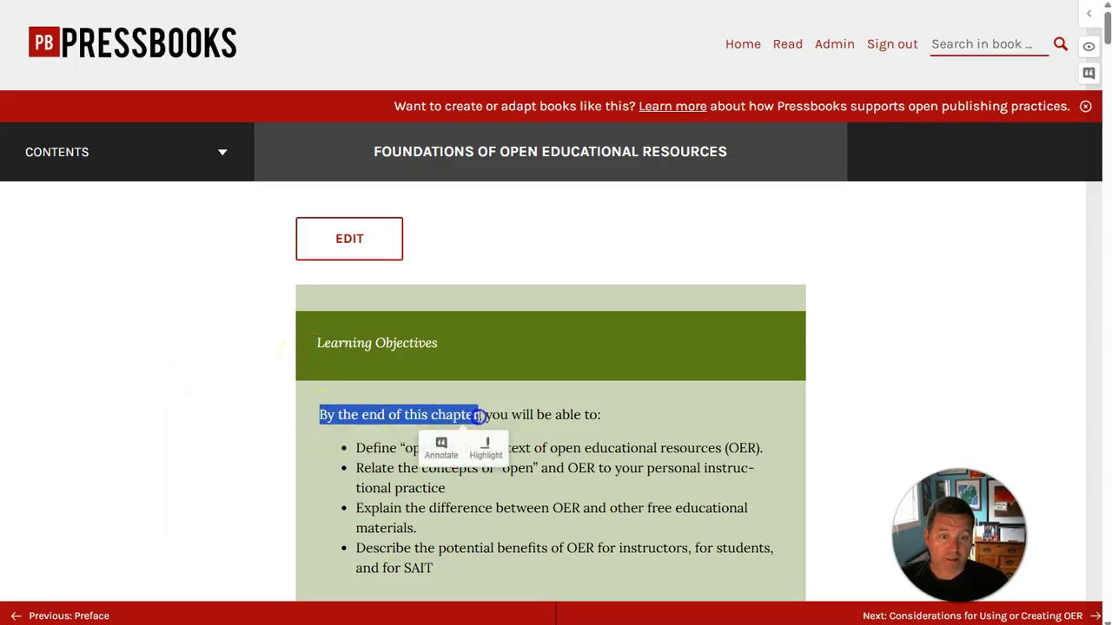
pyautogui.click(451, 458)
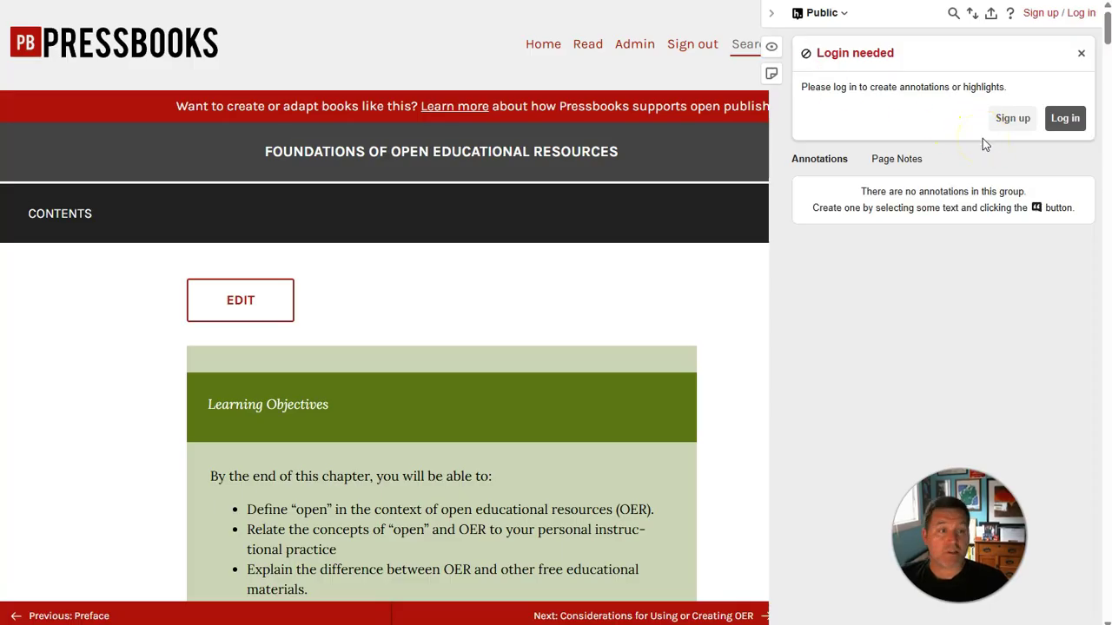
pyautogui.click(1006, 124)
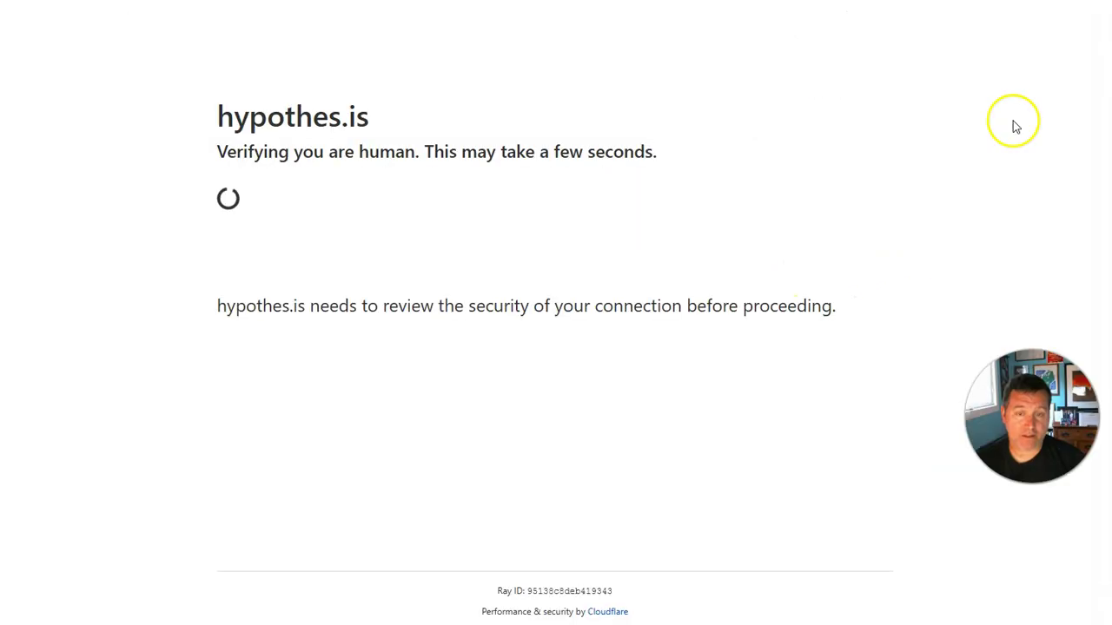
# Step: Register a Hypothesis account with a username, e-mail and password, and save the login in the password manager
pyautogui.click(476, 146)
pyautogui.write('steeltest')
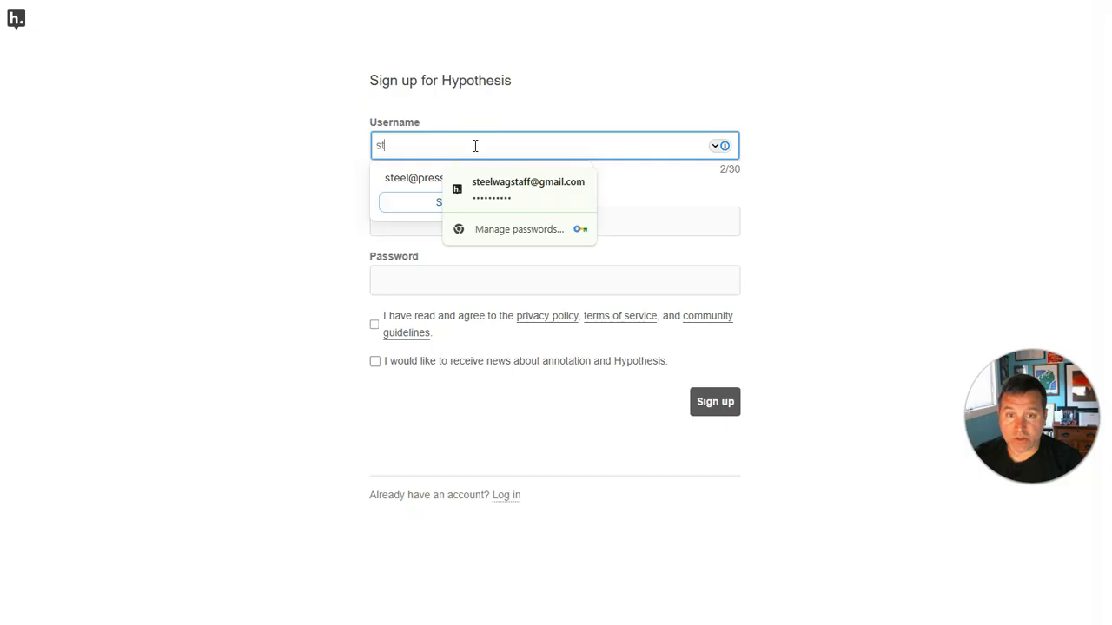
pyautogui.press('Tab')
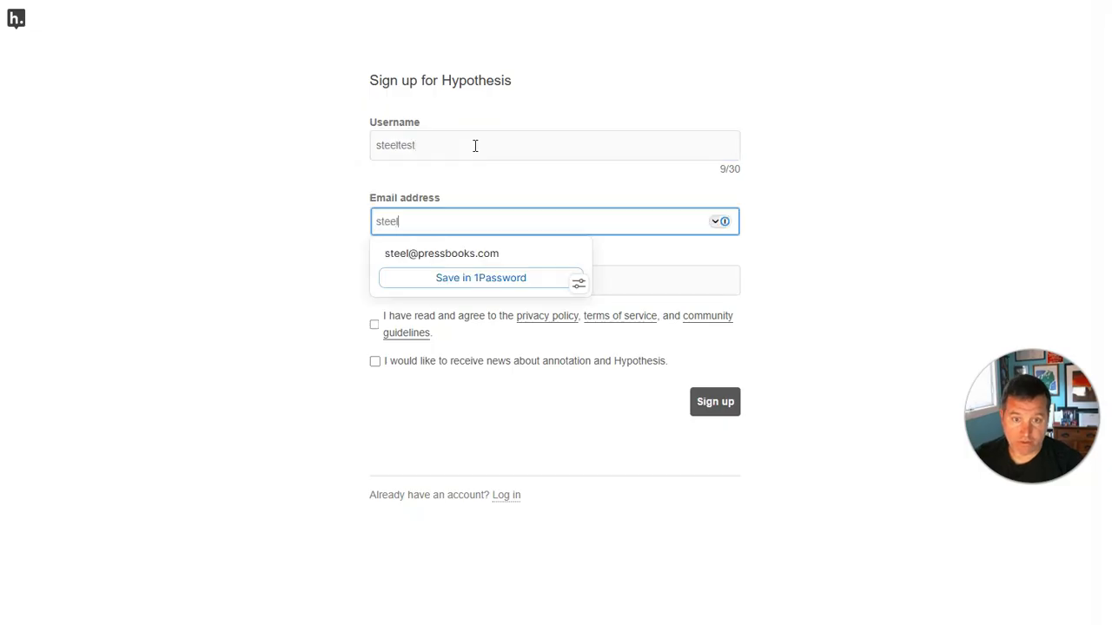
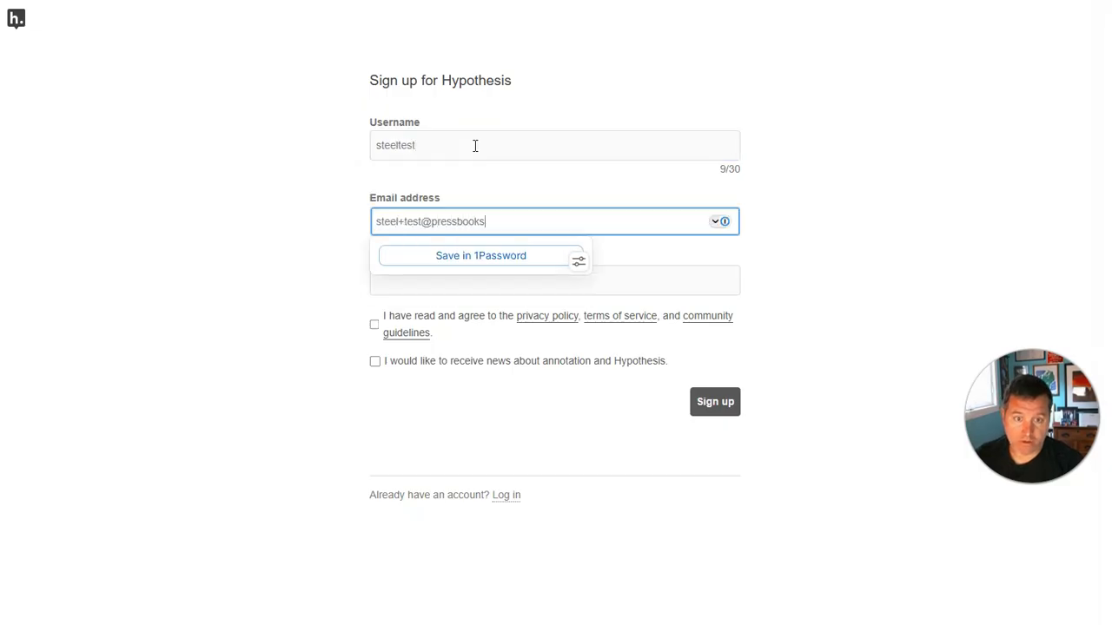
pyautogui.press('Tab')
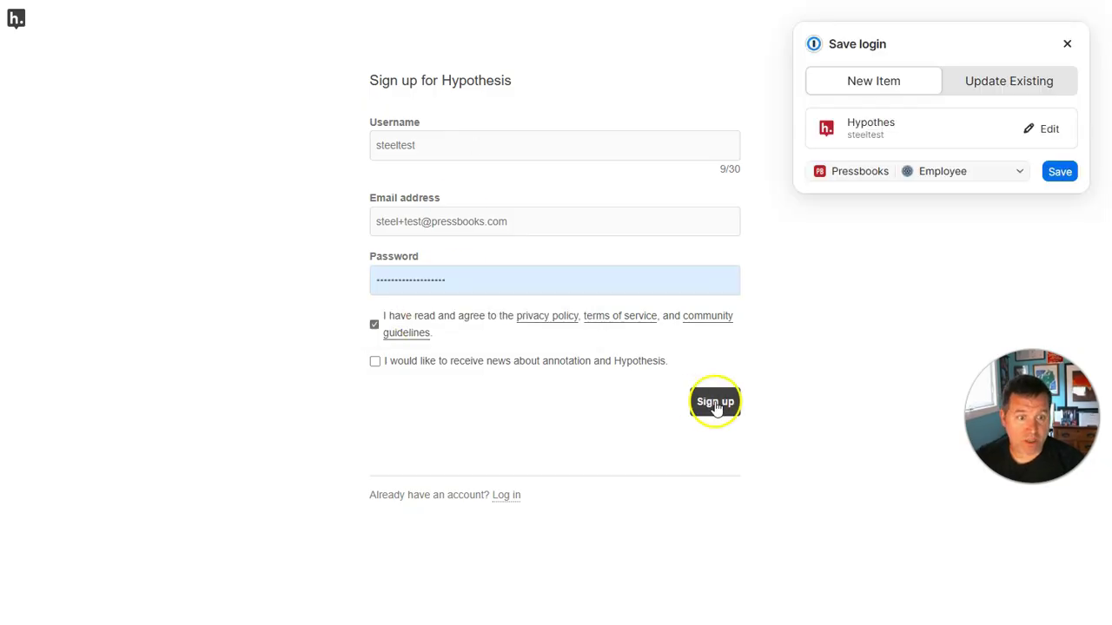
pyautogui.click(714, 408)
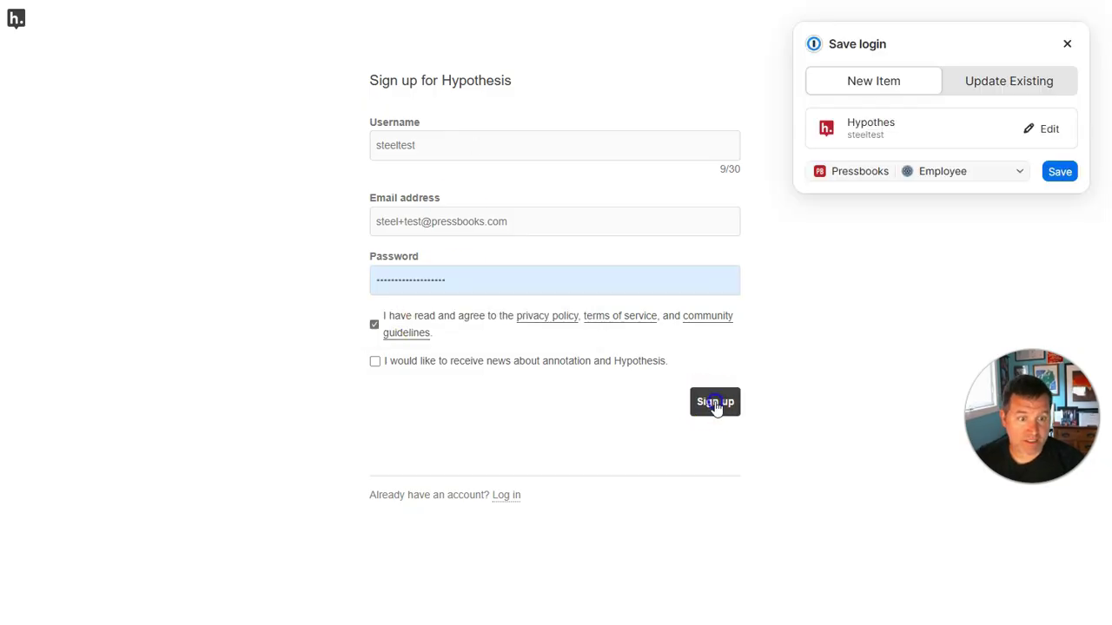
pyautogui.click(1062, 173)
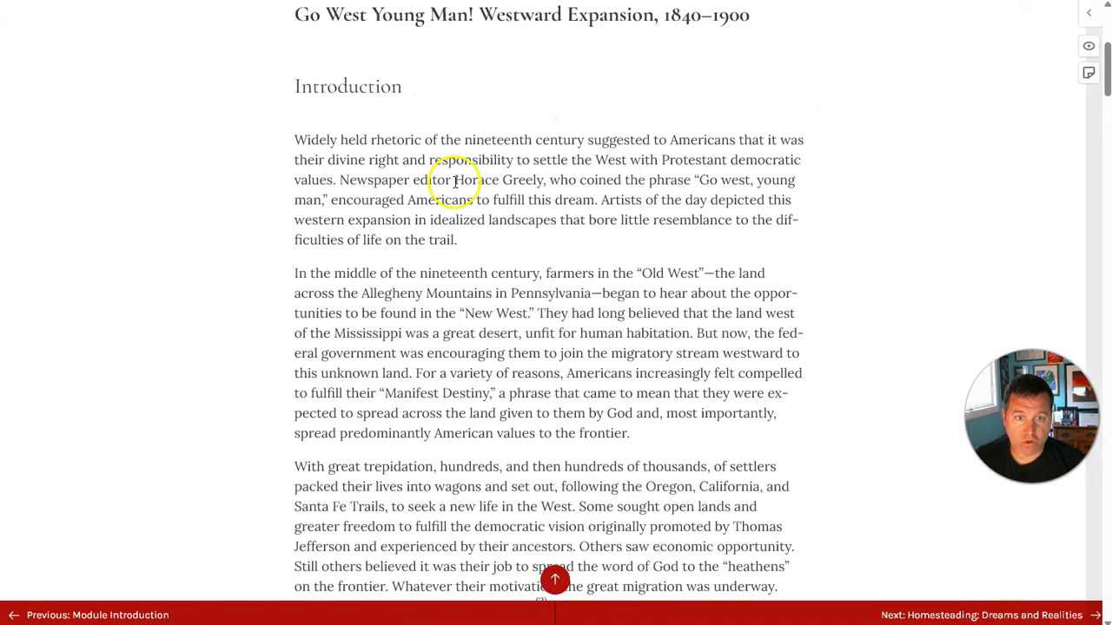
# Step: Annotate 'Horace Greely' with 'A prominent newspaper editor' and post it to Public
pyautogui.moveTo(454, 180); pyautogui.dragTo(540, 183)
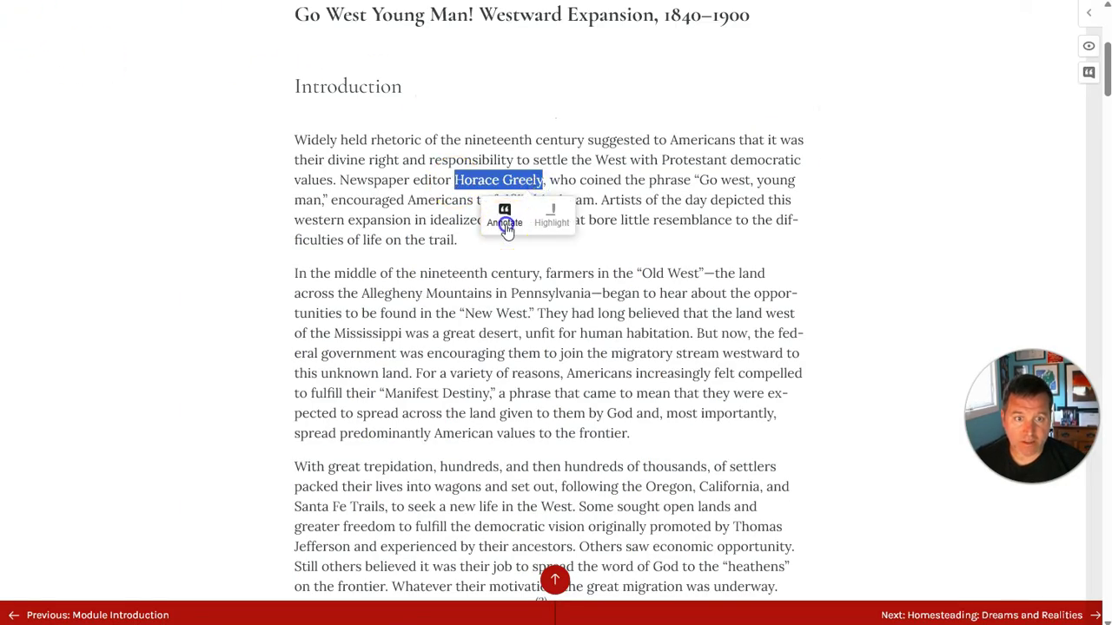
pyautogui.click(505, 215)
pyautogui.click(874, 414)
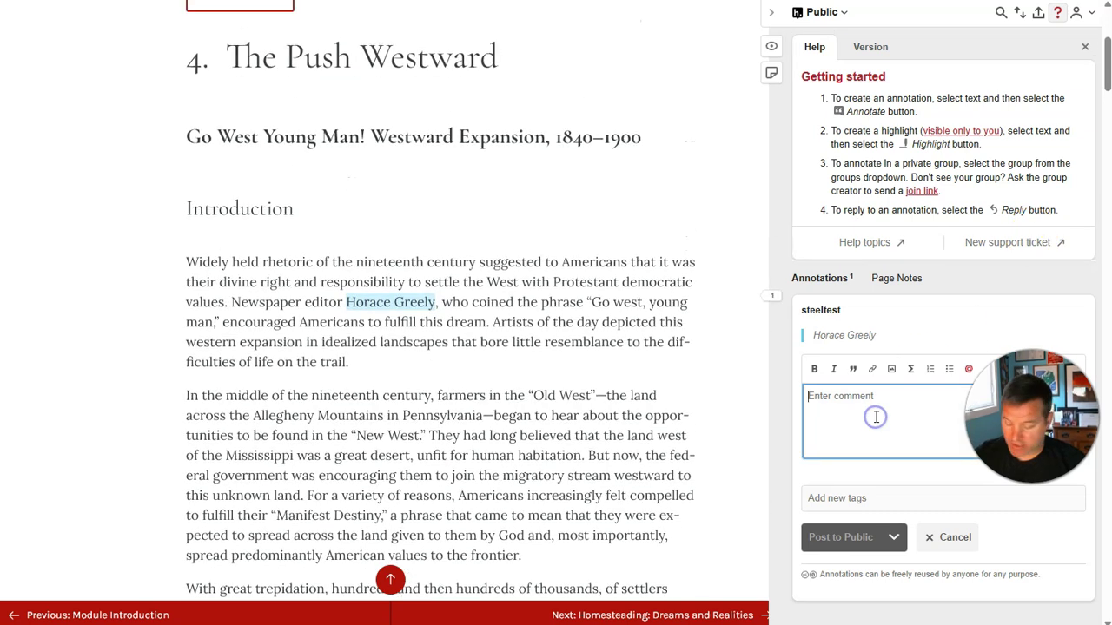
pyautogui.write('A')
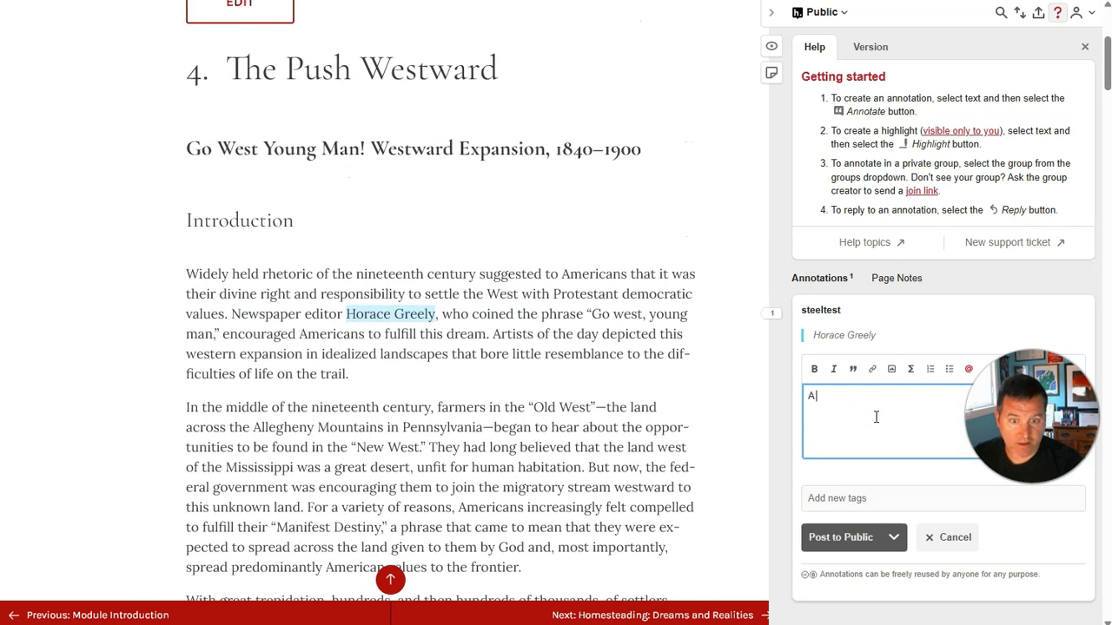
pyautogui.write(' prominent newspaper editor.')
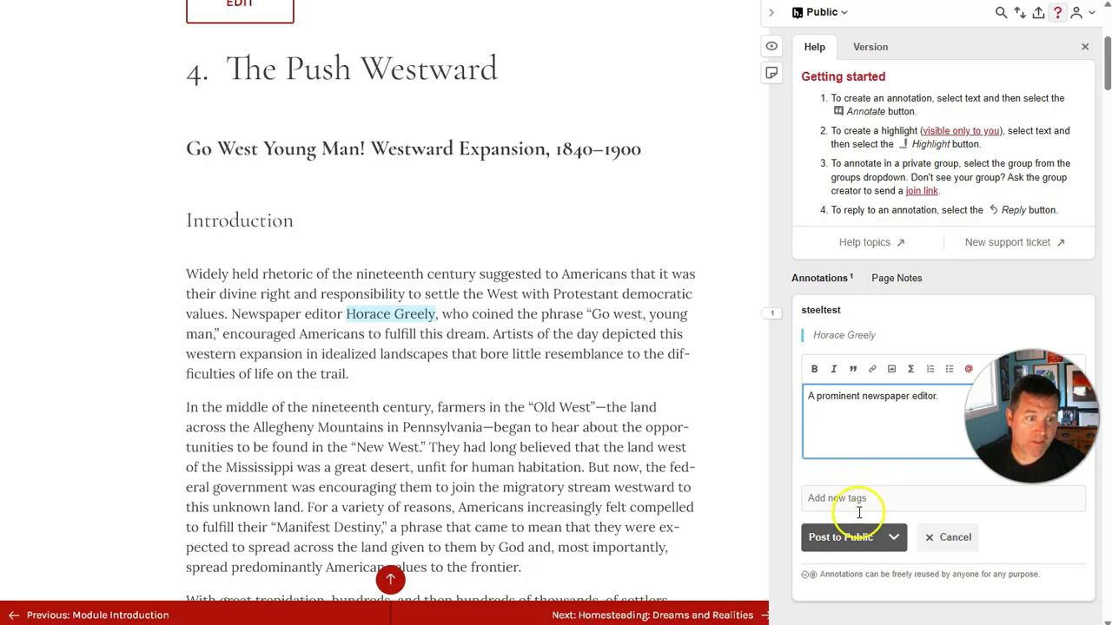
pyautogui.click(894, 541)
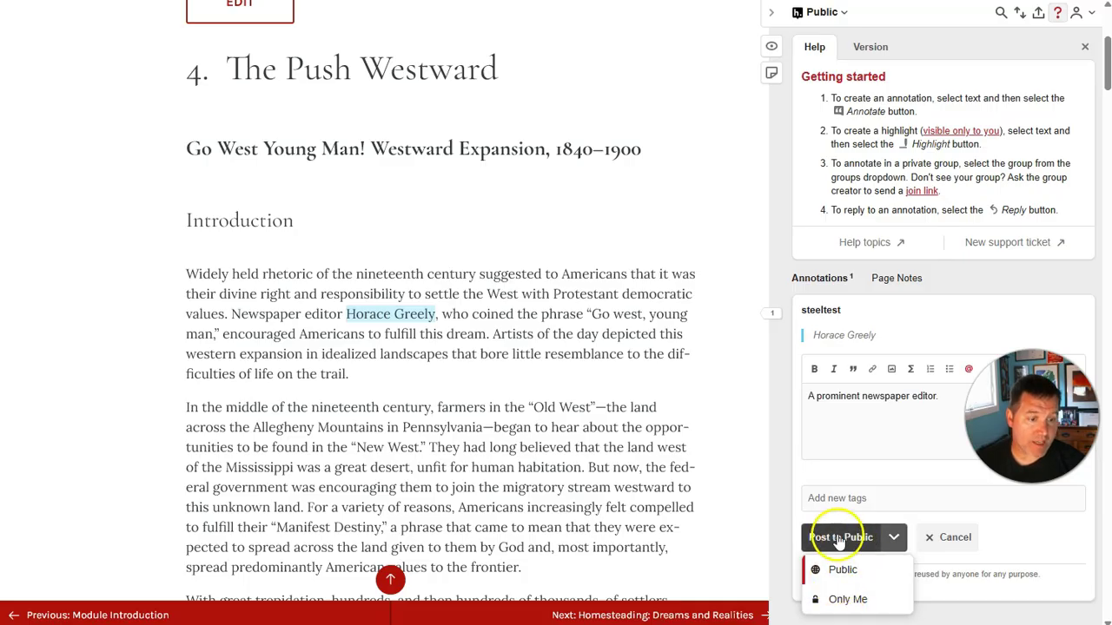
pyautogui.click(838, 538)
pyautogui.scroll(-3, 868, 486)
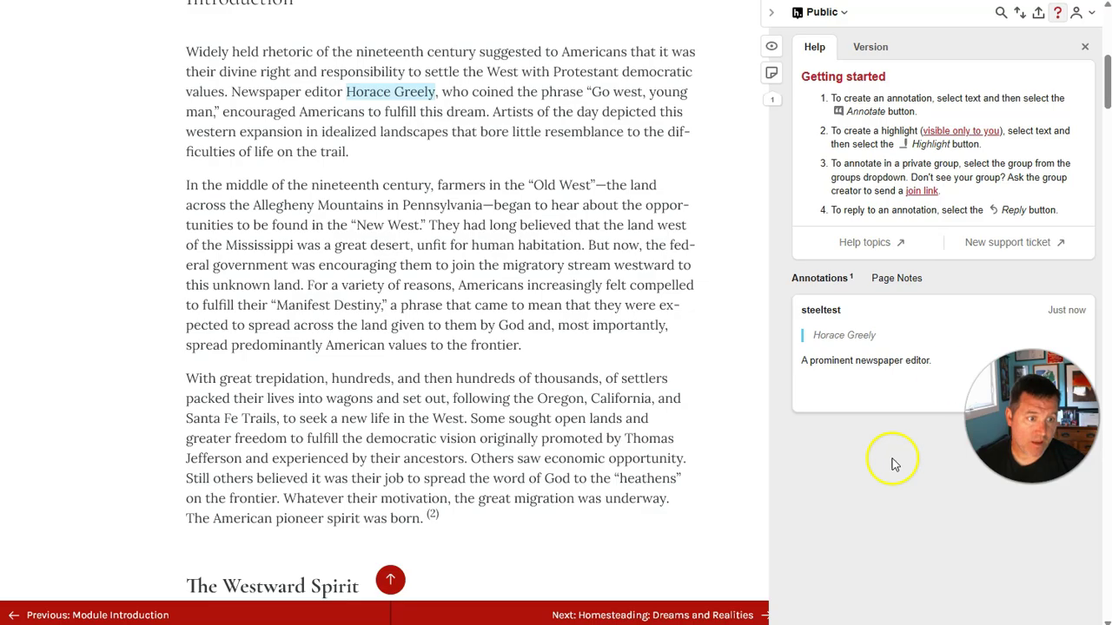
pyautogui.moveTo(1039, 417)
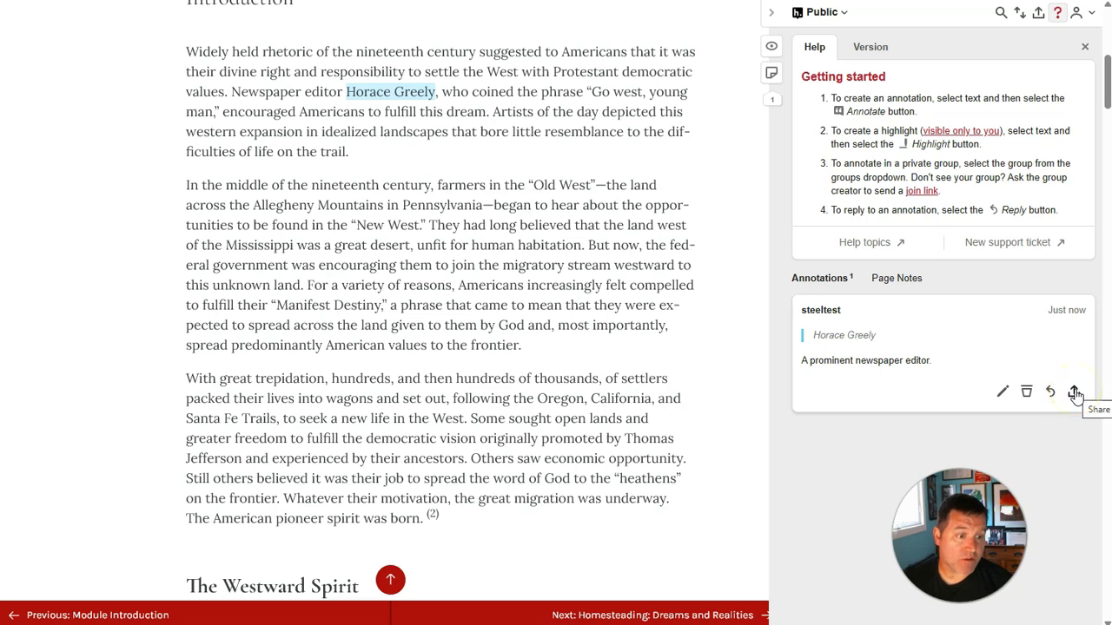
pyautogui.click(1074, 392)
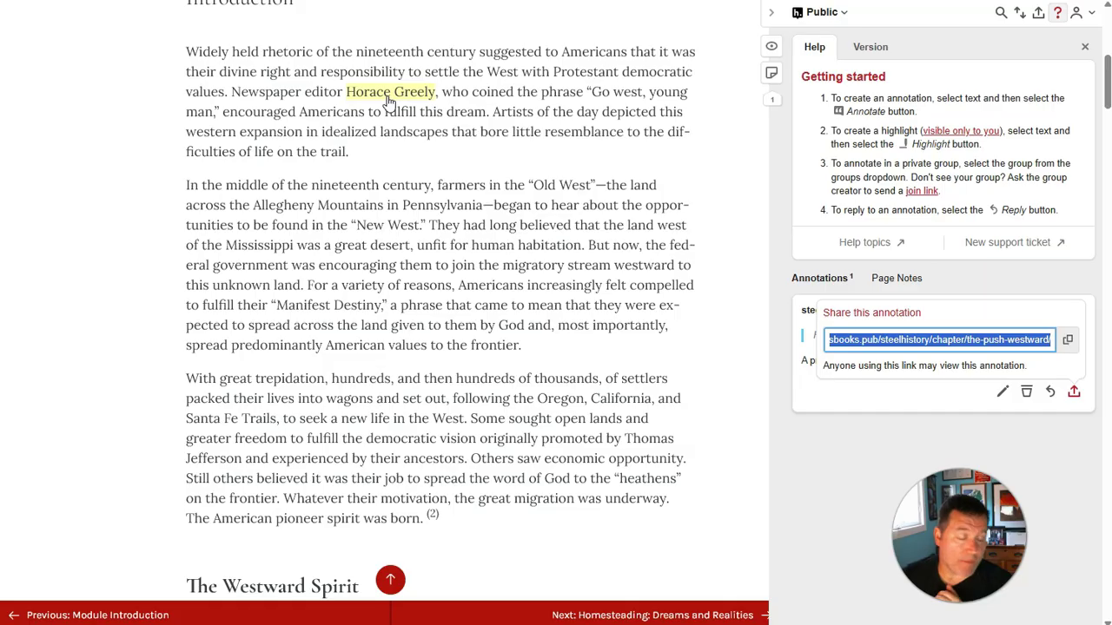
pyautogui.click(462, 230)
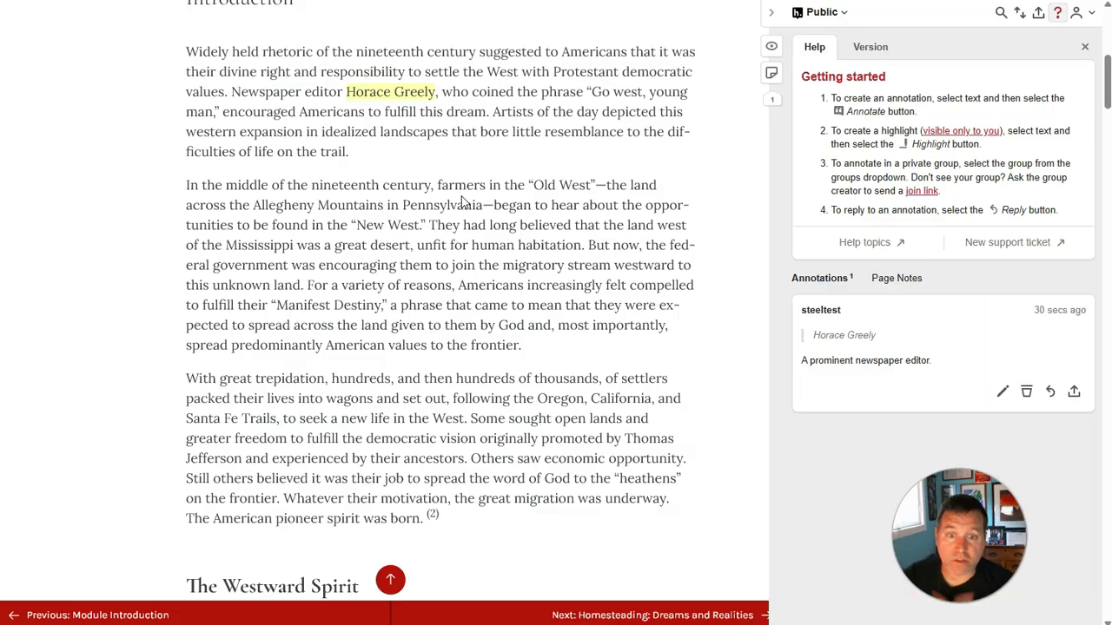
# Step: Create a private Hypothesis group named 'Private English Class' and copy its invite link
pyautogui.click(818, 14)
pyautogui.click(834, 102)
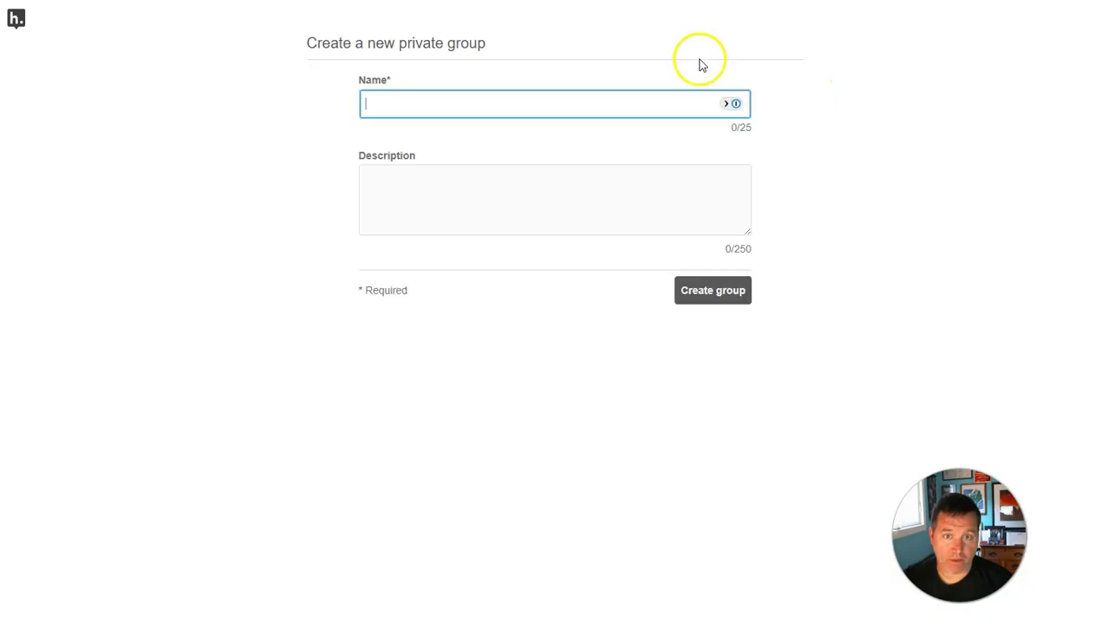
pyautogui.write('Private English Class')
pyautogui.click(697, 298)
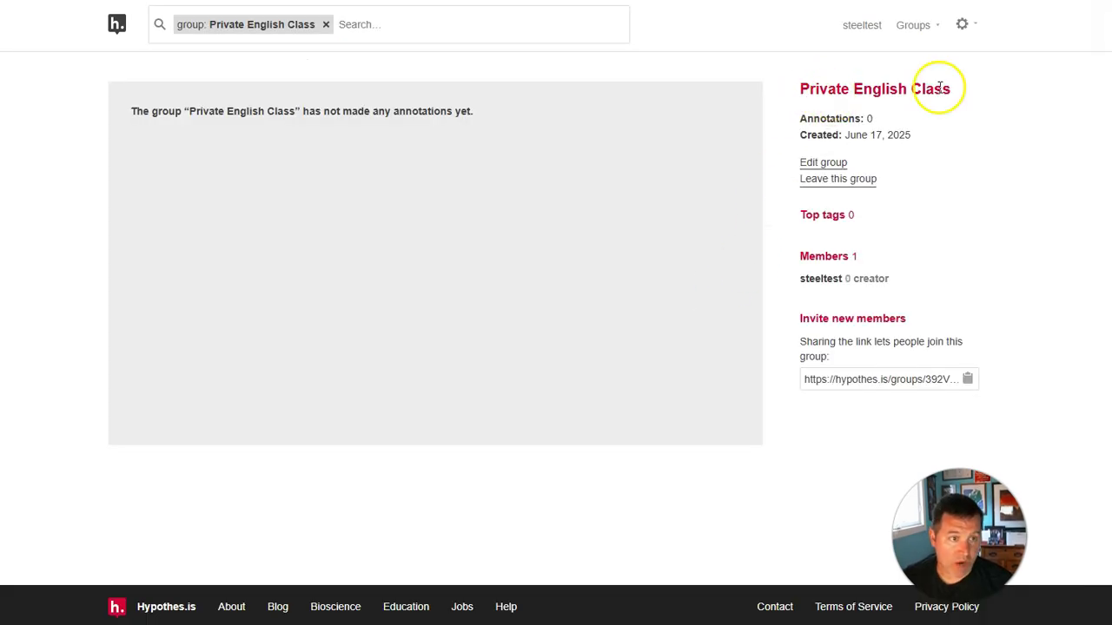
pyautogui.click(966, 383)
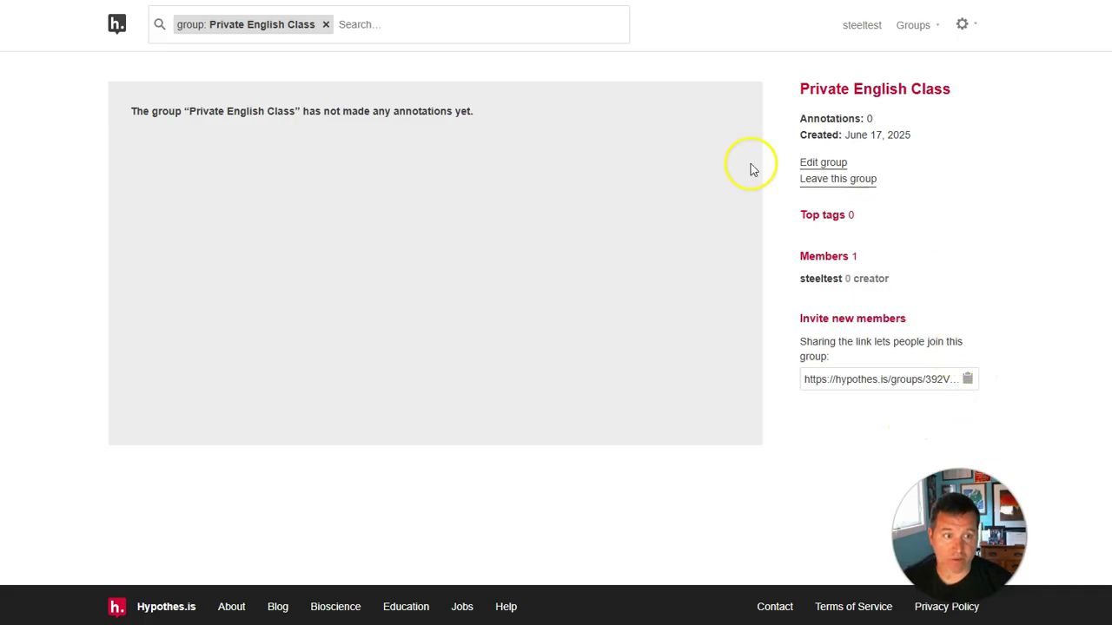
pyautogui.hotkey('ctrl', 'shift', 'Tab')
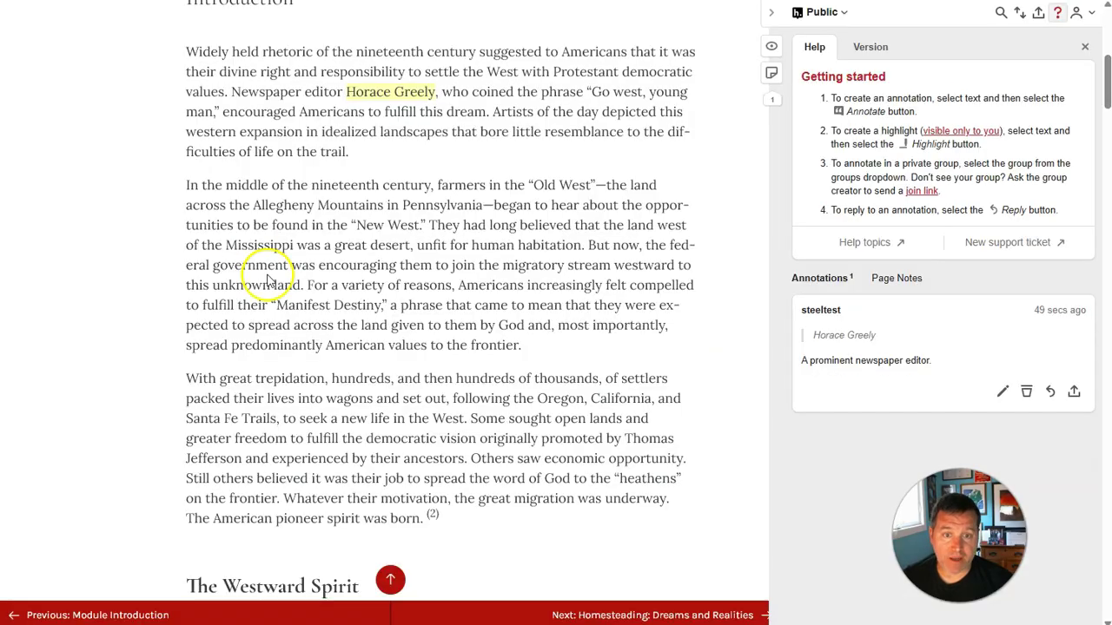
pyautogui.scroll(-4, 268, 278)
pyautogui.scroll(-3, 267, 276)
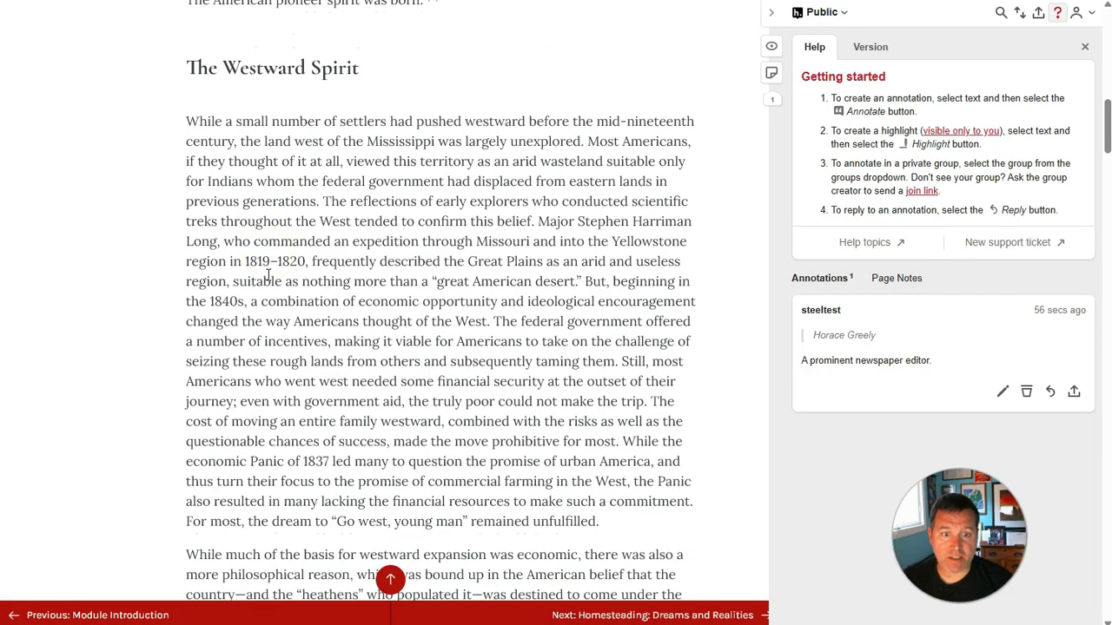
pyautogui.moveTo(577, 222); pyautogui.dragTo(693, 227)
pyautogui.click(653, 256)
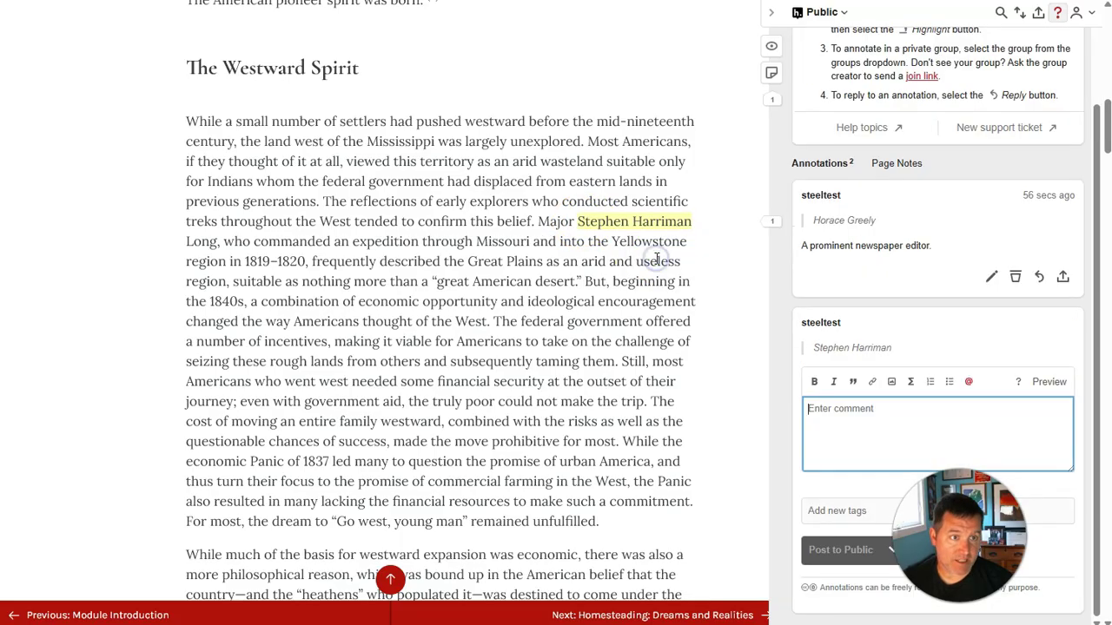
pyautogui.scroll(-2, 831, 93)
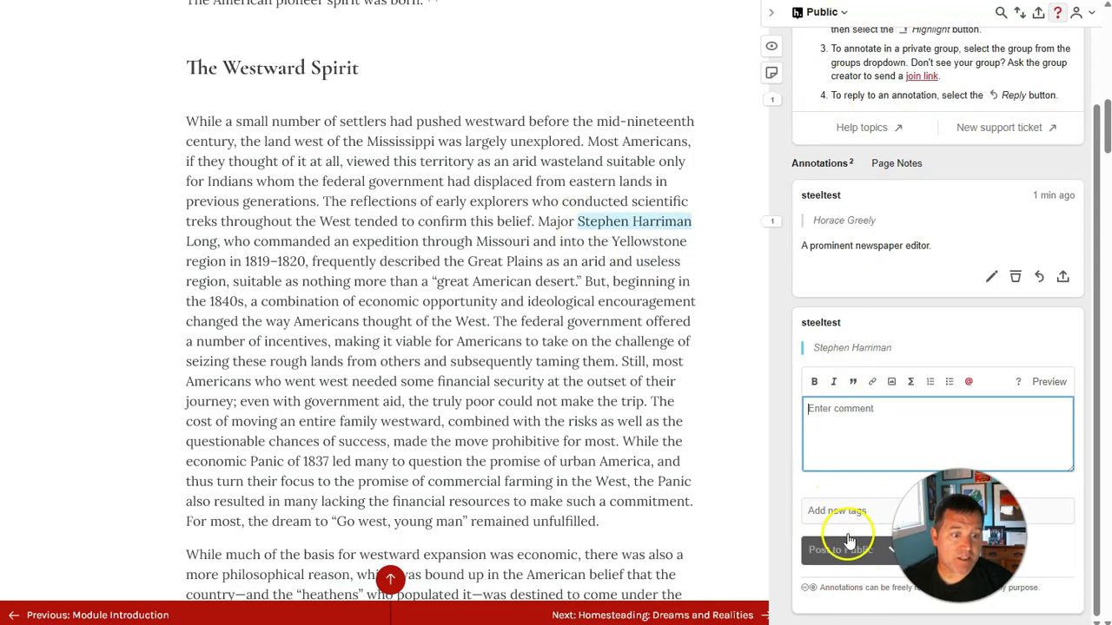
pyautogui.click(836, 16)
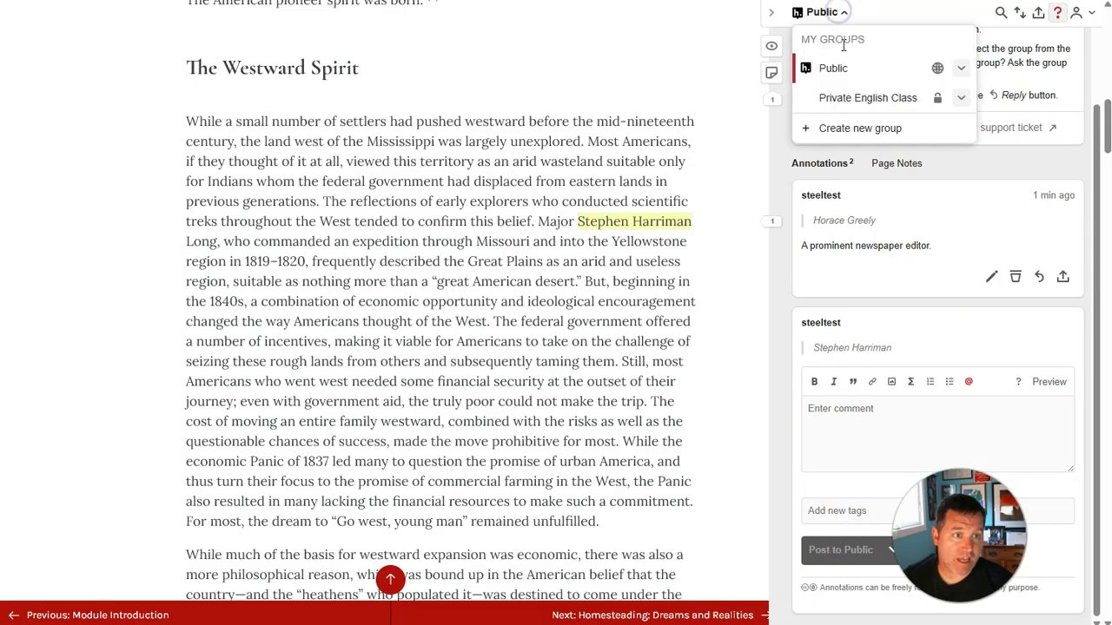
pyautogui.click(858, 100)
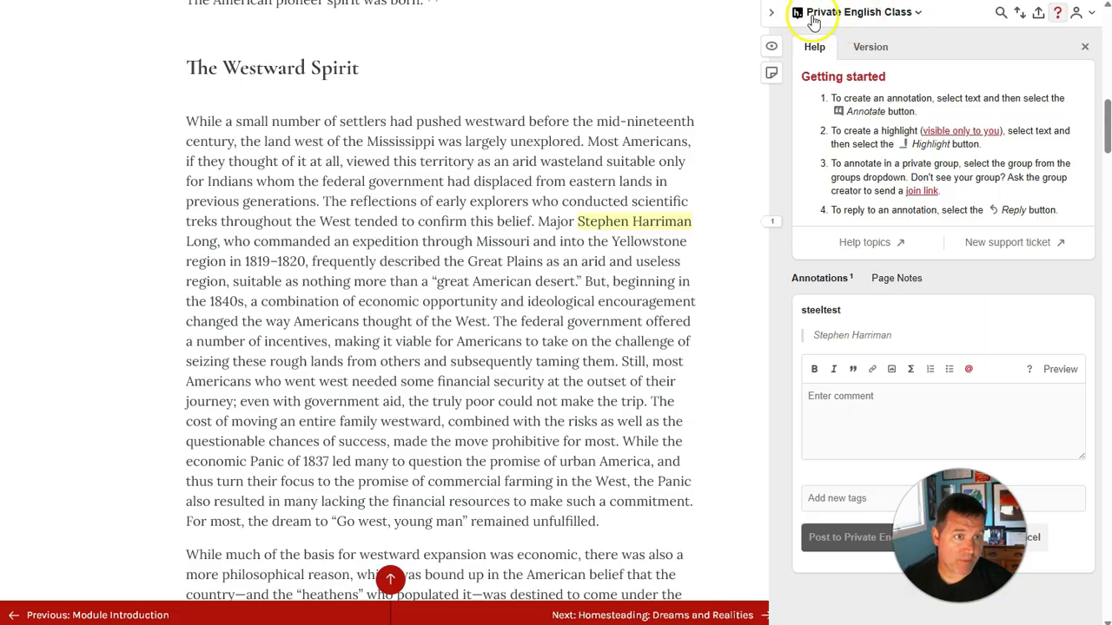
# Step: Write 'A military commander.' on the Stephen Harriman annotation and post it to Private English Class
pyautogui.scroll(1, 513, 344)
pyautogui.scroll(3, 512, 348)
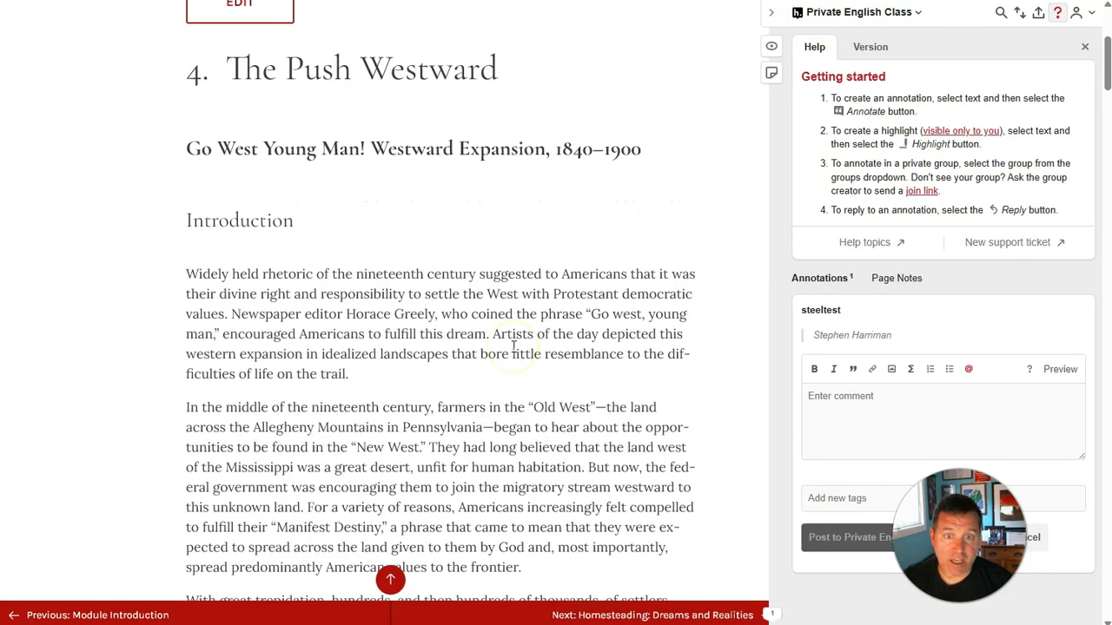
pyautogui.scroll(-5, 344, 174)
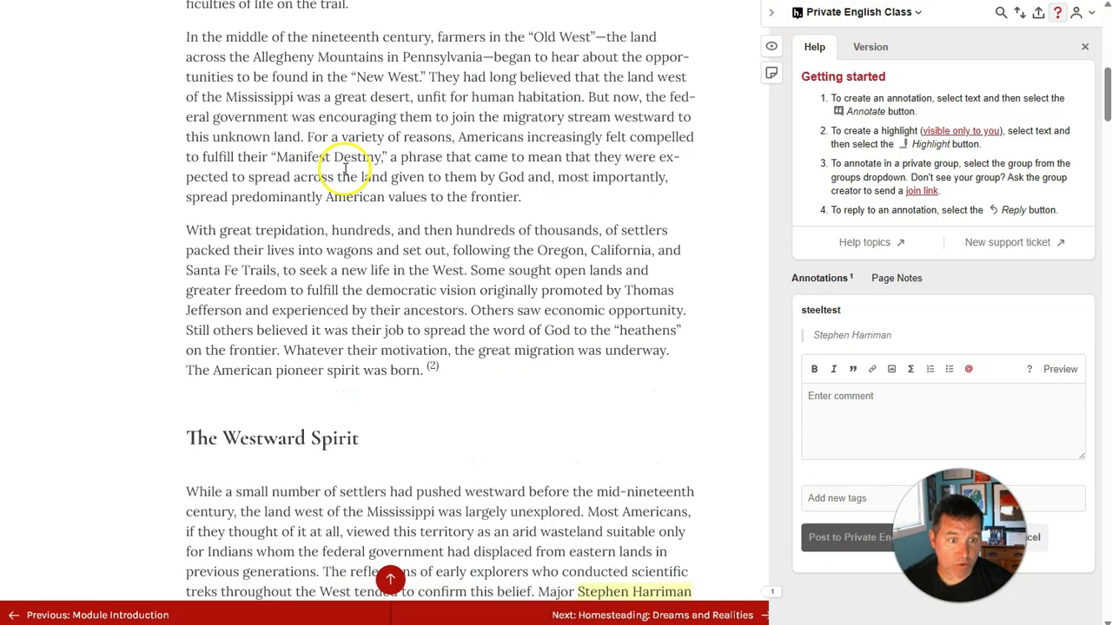
pyautogui.click(852, 409)
pyautogui.write('A military commander.')
pyautogui.scroll(-3, 824, 534)
pyautogui.press('BackSpace')
pyautogui.click(827, 538)
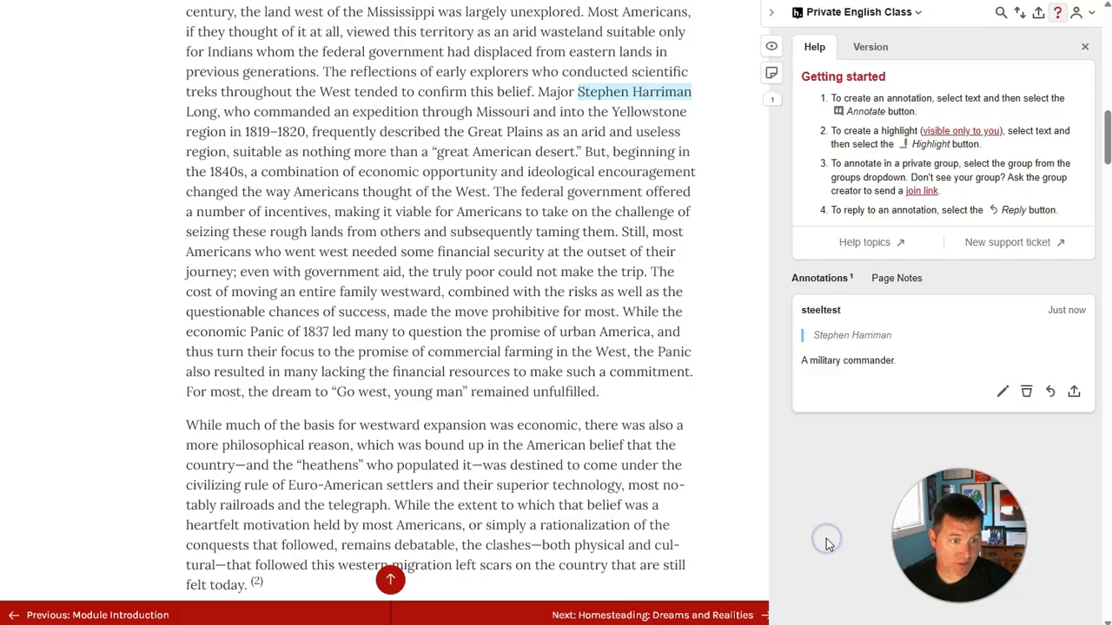
pyautogui.scroll(1, 642, 356)
pyautogui.scroll(2, 643, 356)
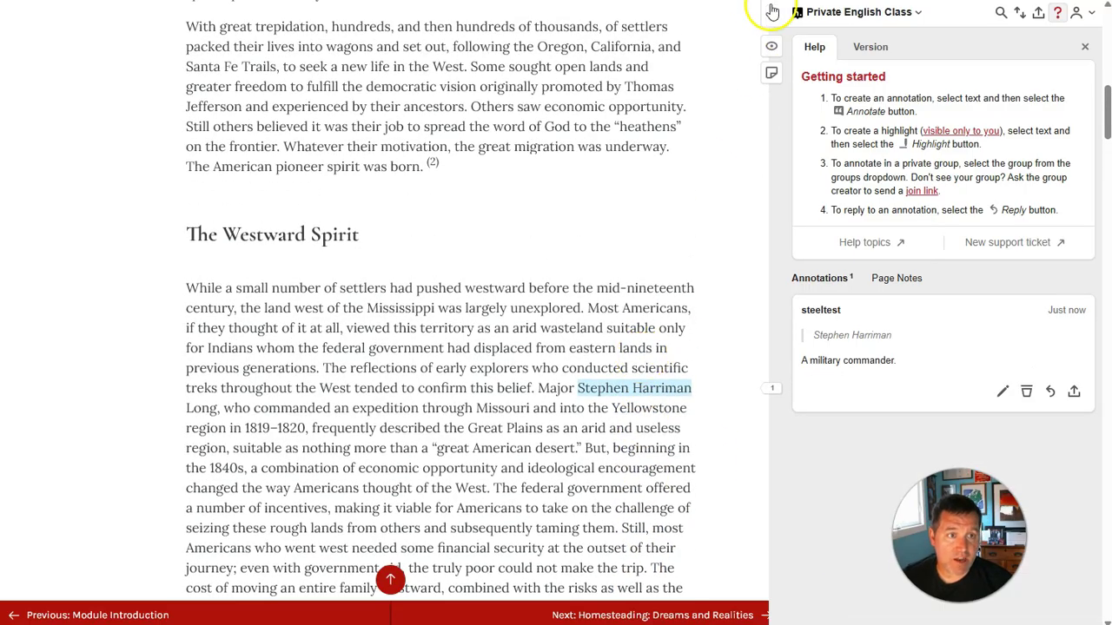
pyautogui.click(770, 12)
pyautogui.scroll(5, 518, 278)
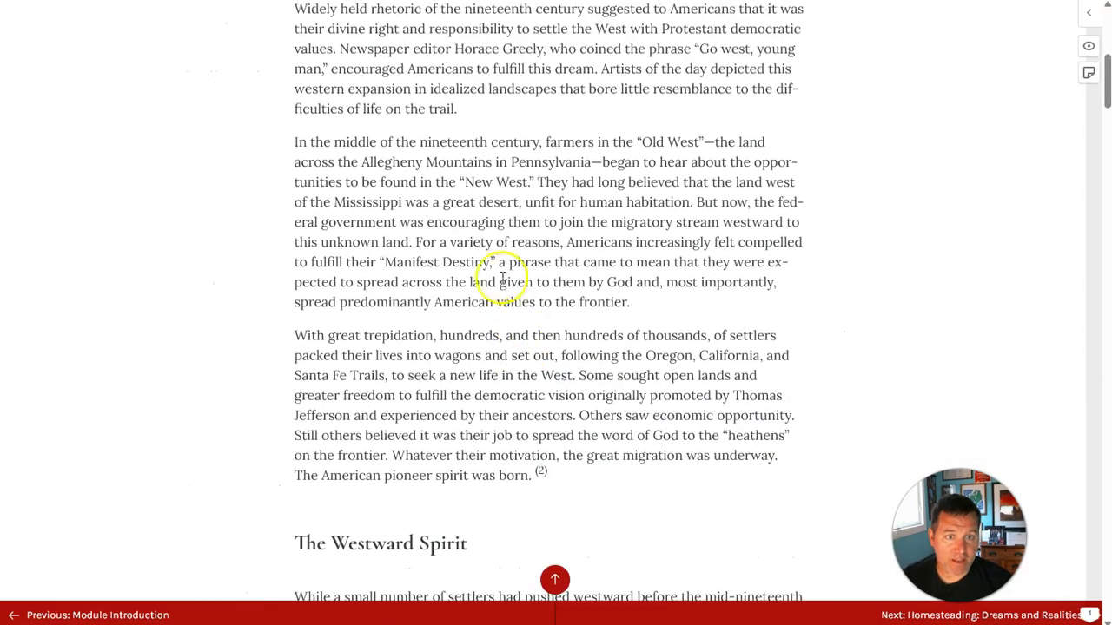
pyautogui.scroll(-4, 873, 235)
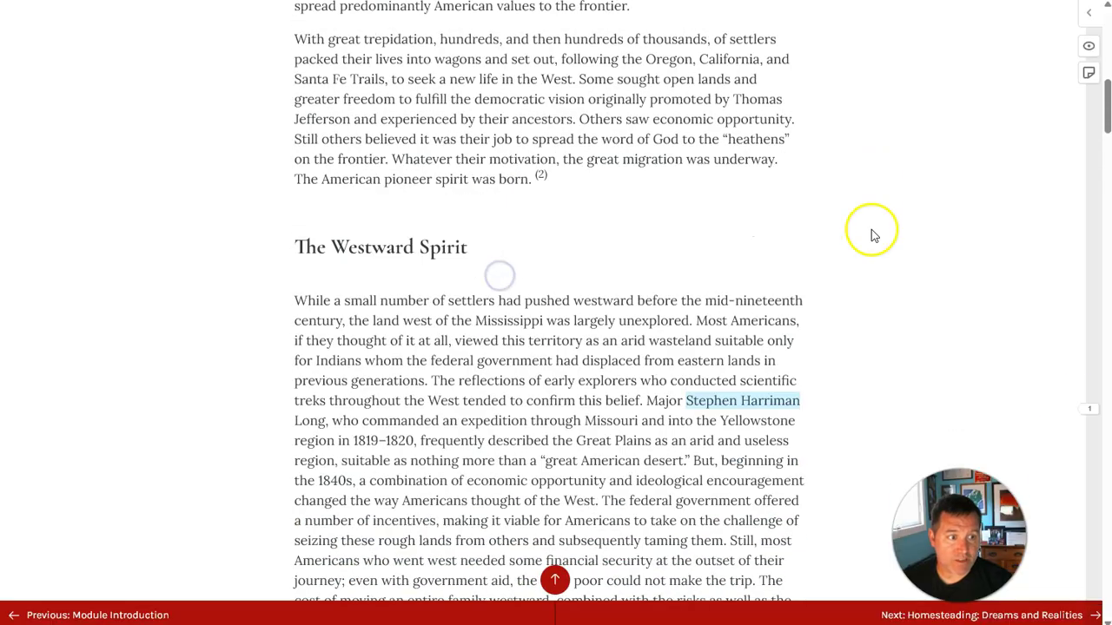
pyautogui.click(1086, 404)
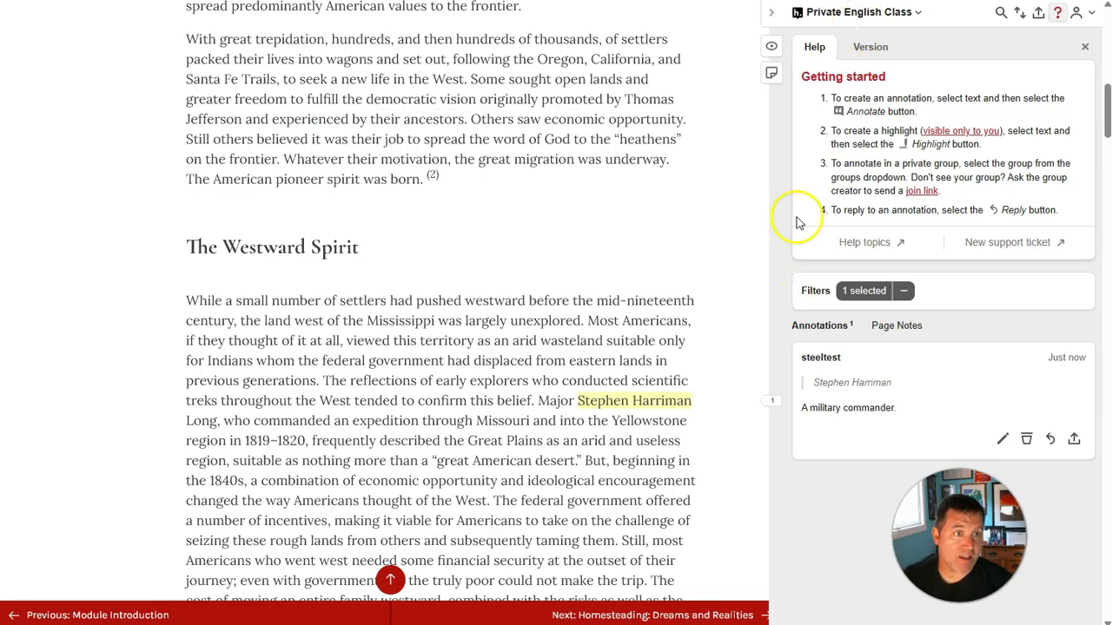
# Step: Switch the sidebar's group from Private English Class back to Public
pyautogui.click(850, 15)
pyautogui.click(831, 71)
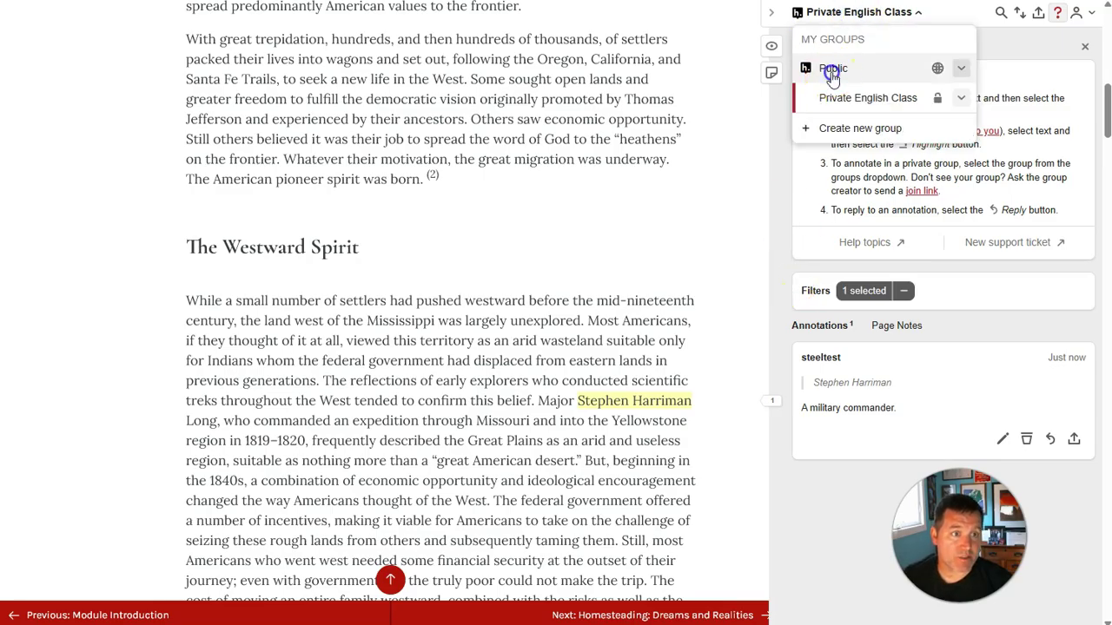
pyautogui.scroll(10, 588, 305)
pyautogui.scroll(-3, 426, 377)
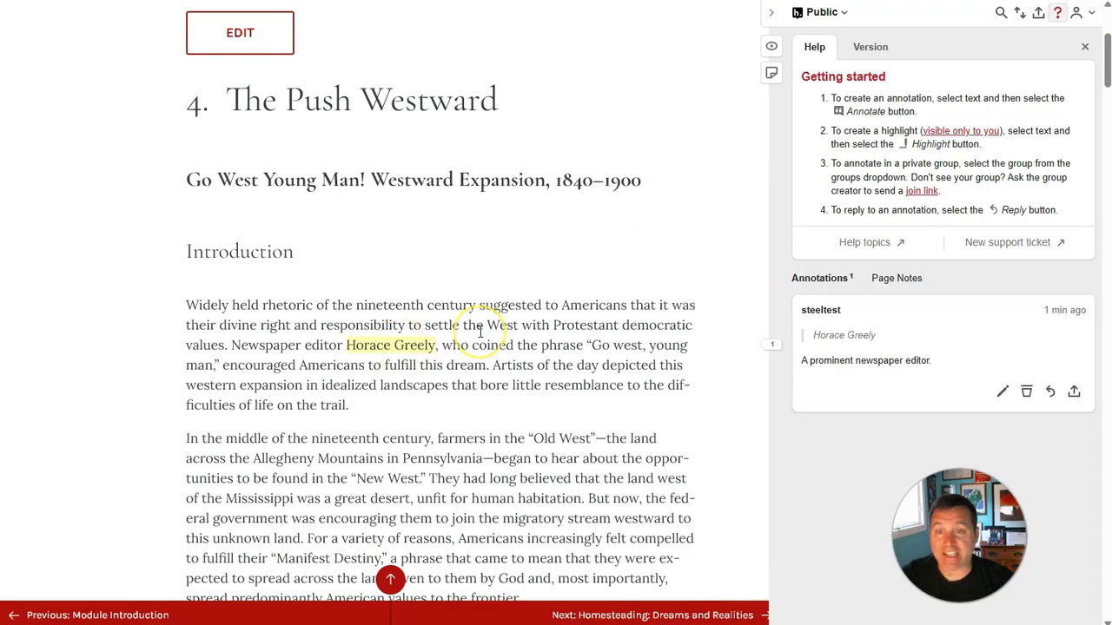